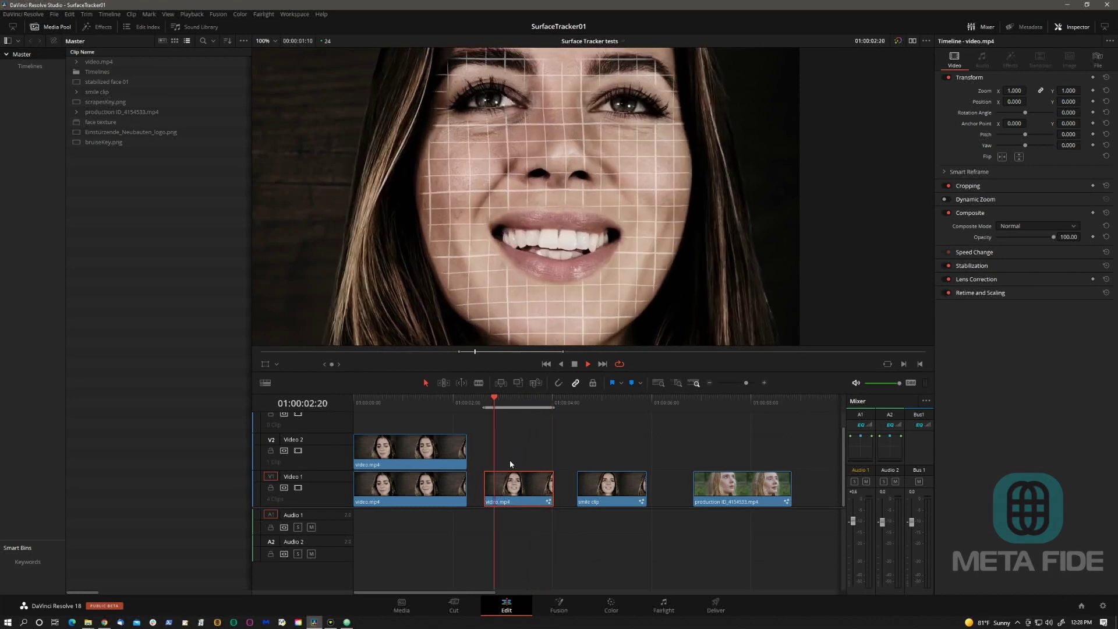
Preview the smile and production ID timeline clips close-up, then play back to review them
click(602, 500)
key(x)
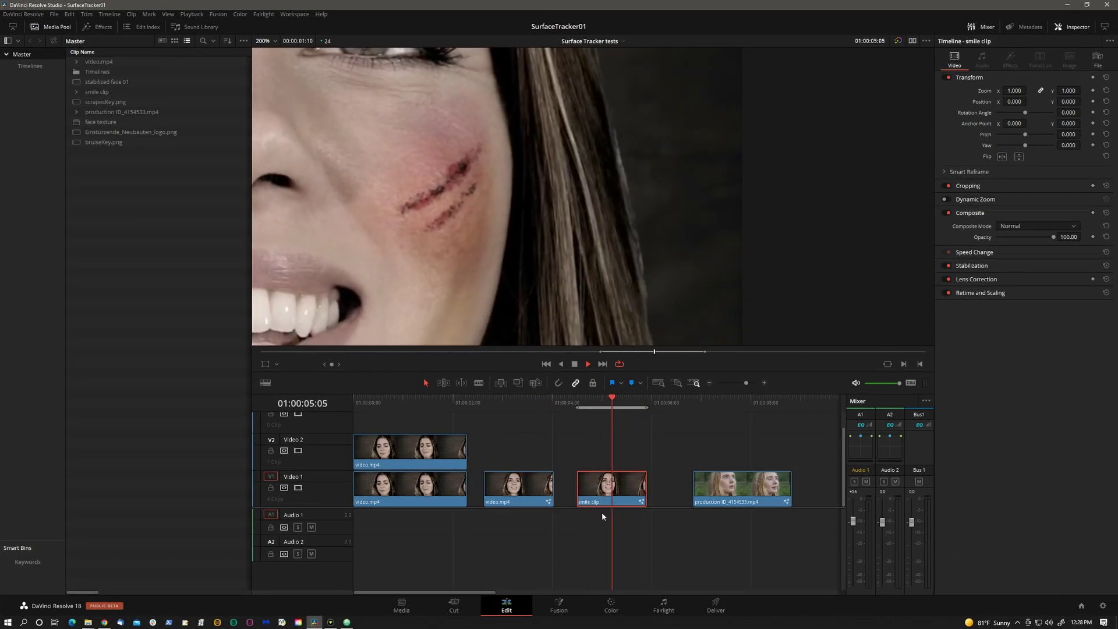
click(740, 489)
key(x)
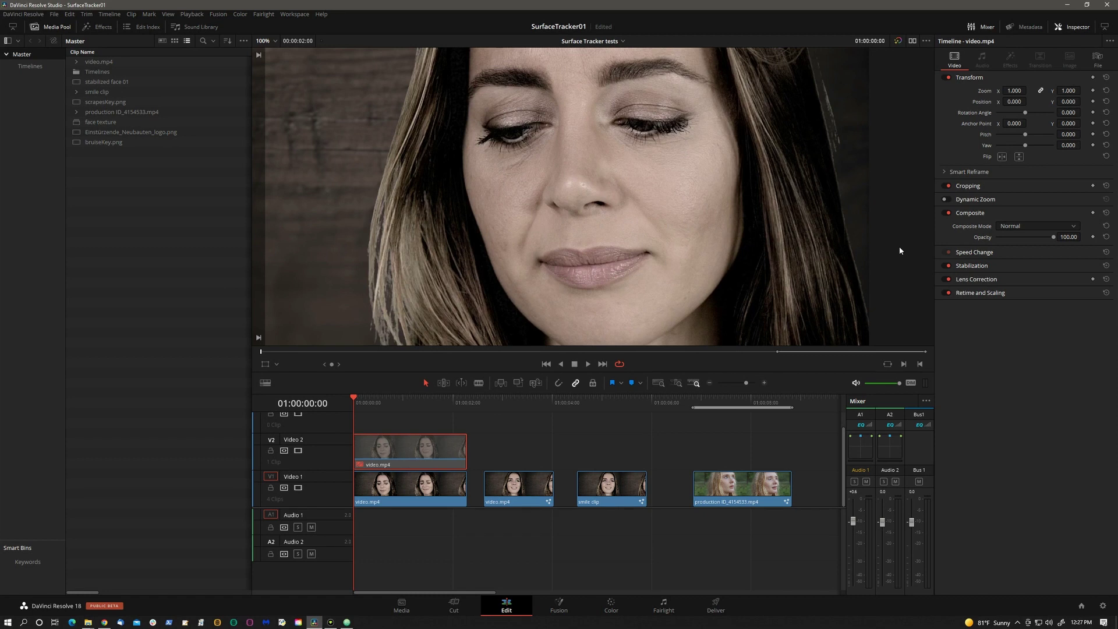
key(space)
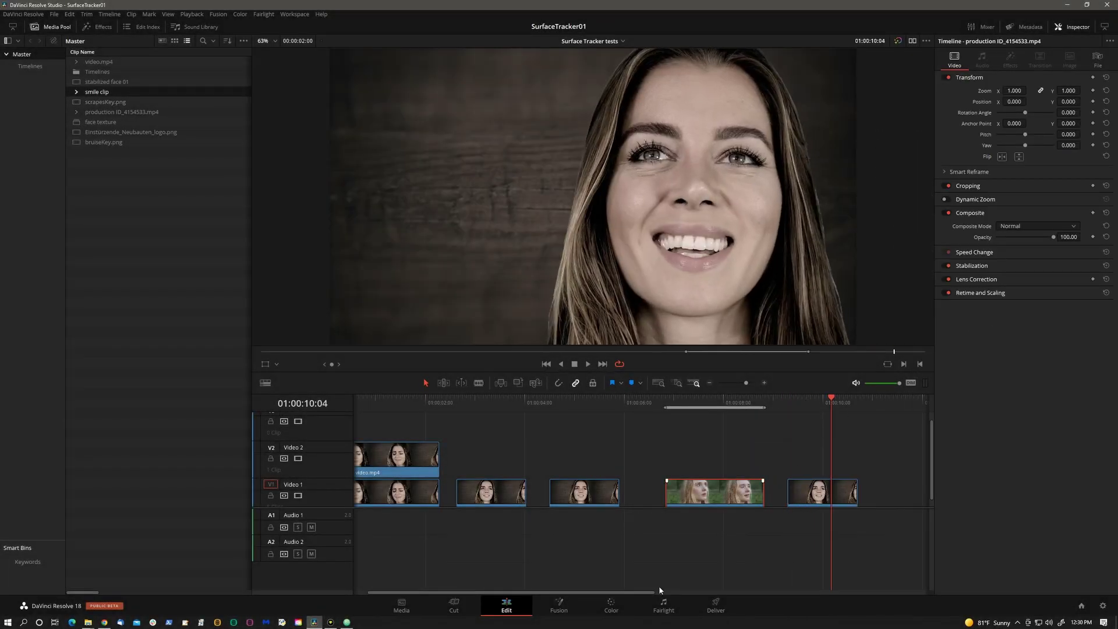
On the Color page, add a Surface Tracker from Effects onto the link after node 01
click(611, 605)
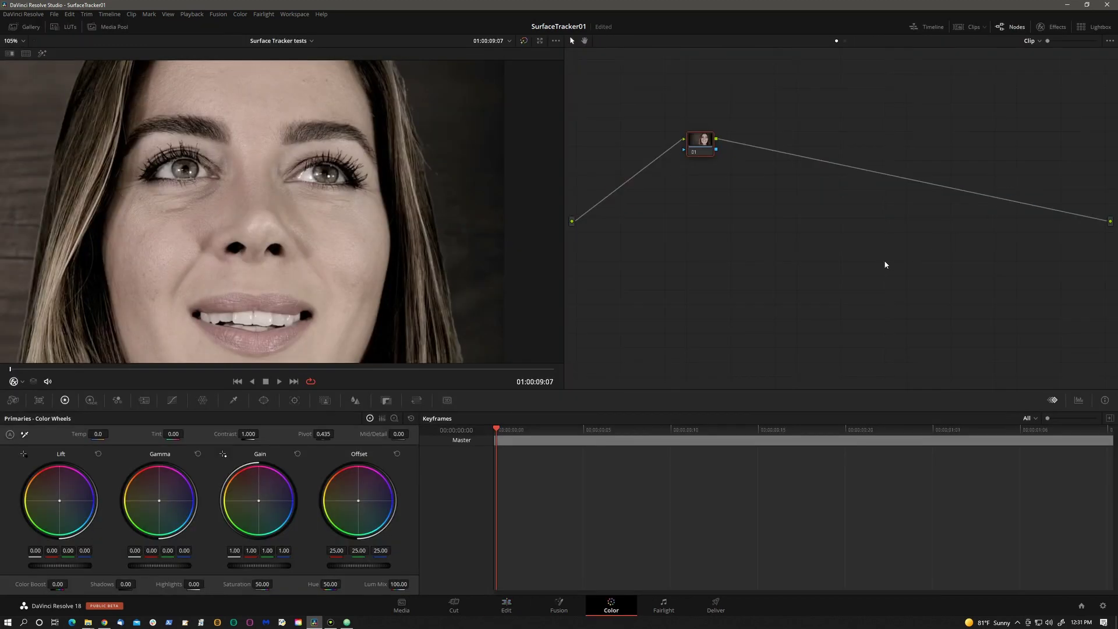
click(1051, 27)
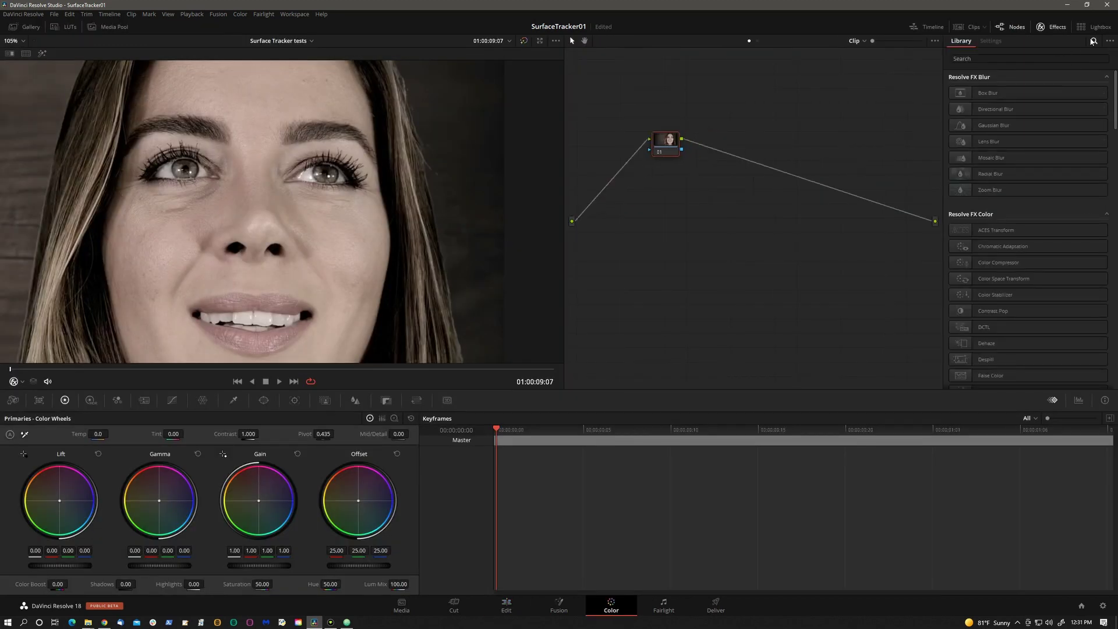
click(1092, 41)
click(1093, 41)
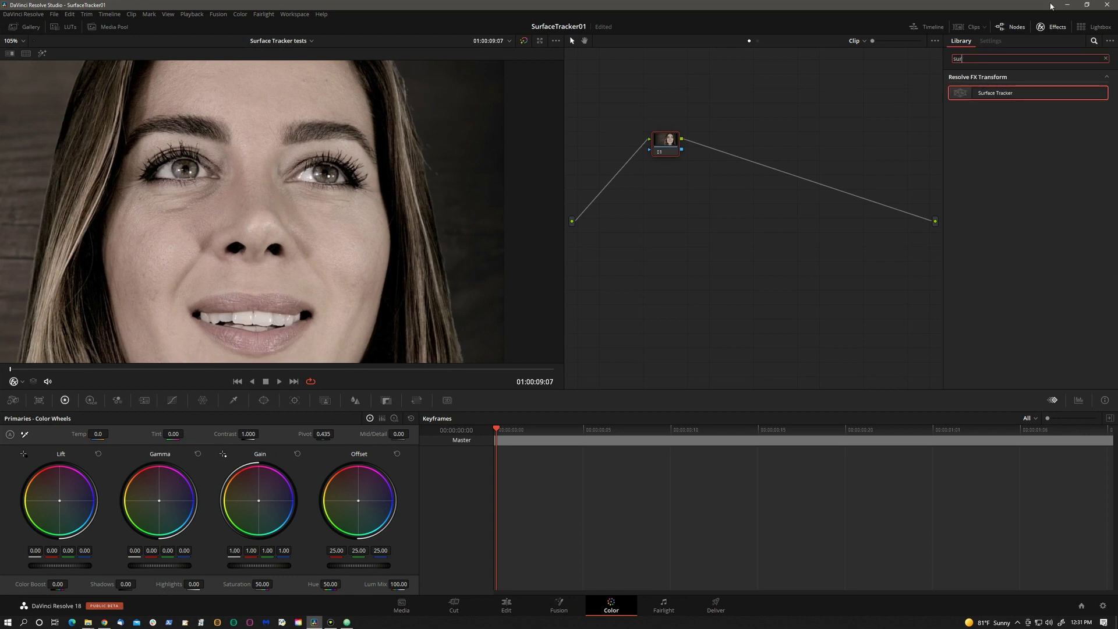
drag(1001, 88, 748, 165)
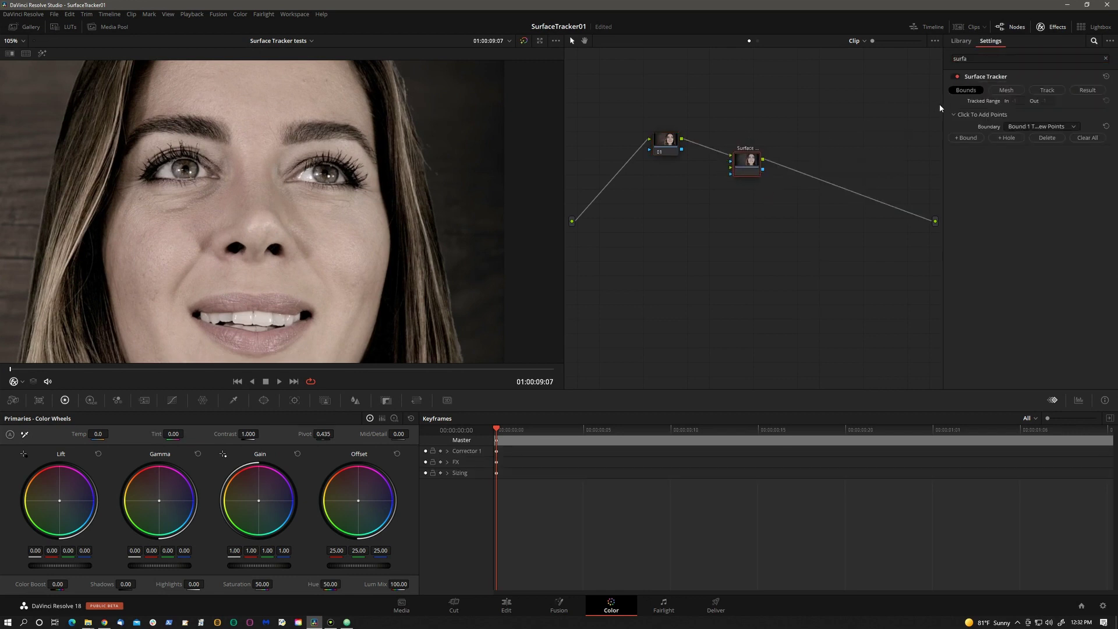
Zoom the viewer and draw Bound 1 around the cheek right of the nose, nudging one point
scroll(367, 262, down, 4)
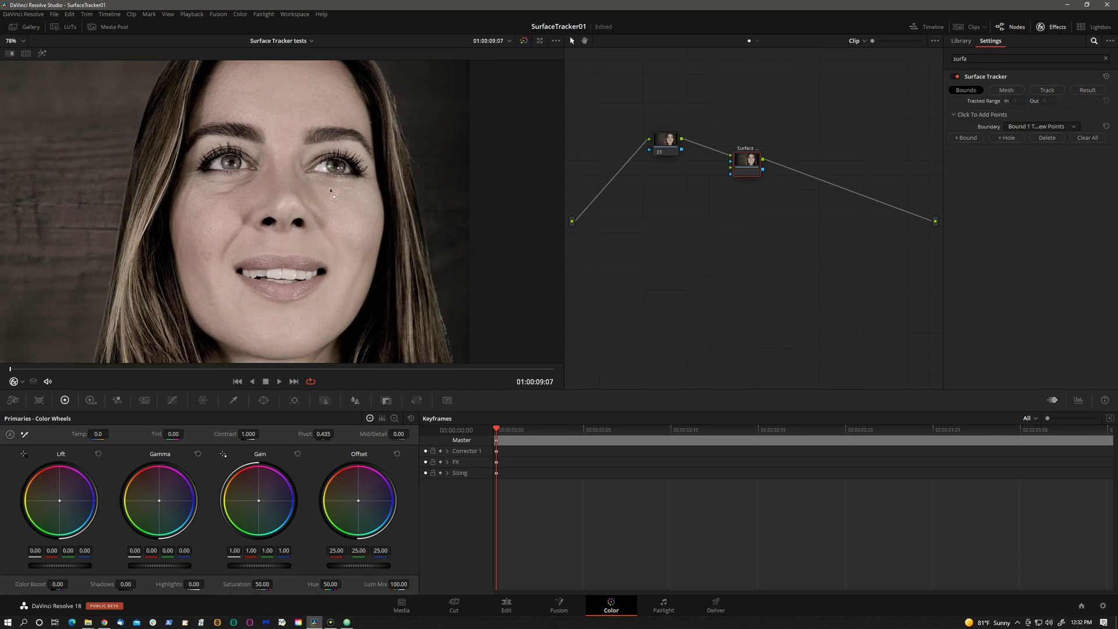
scroll(316, 189, up, 5)
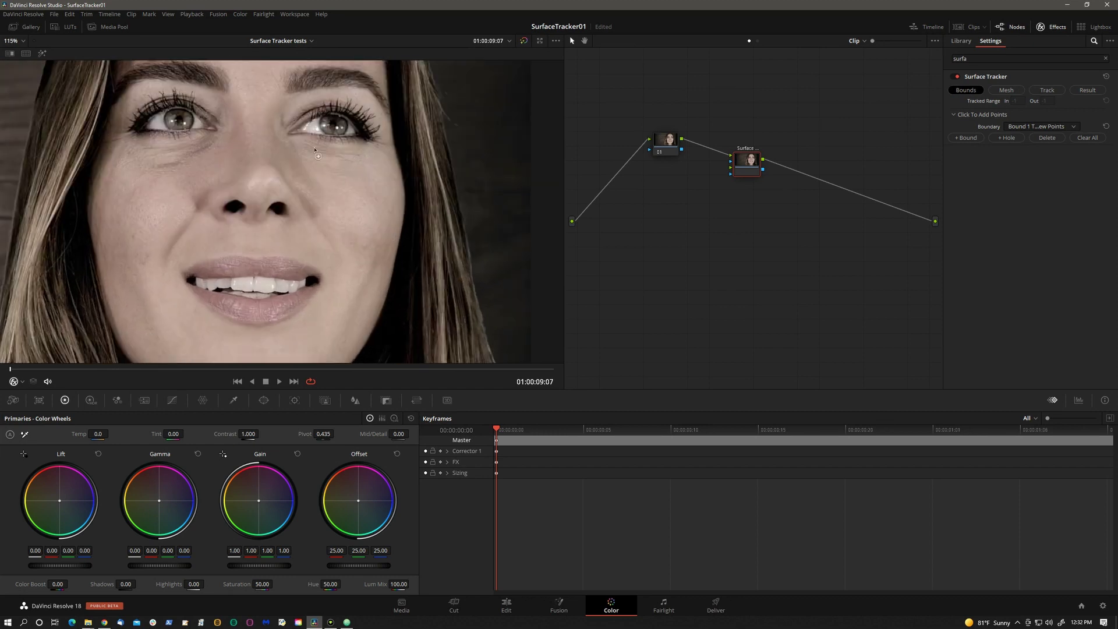
mouse_move(394, 147)
mouse_down()
mouse_move(406, 247)
mouse_move(395, 274)
mouse_move(368, 282)
mouse_move(309, 223)
mouse_move(278, 174)
mouse_move(278, 141)
mouse_move(394, 148)
mouse_up()
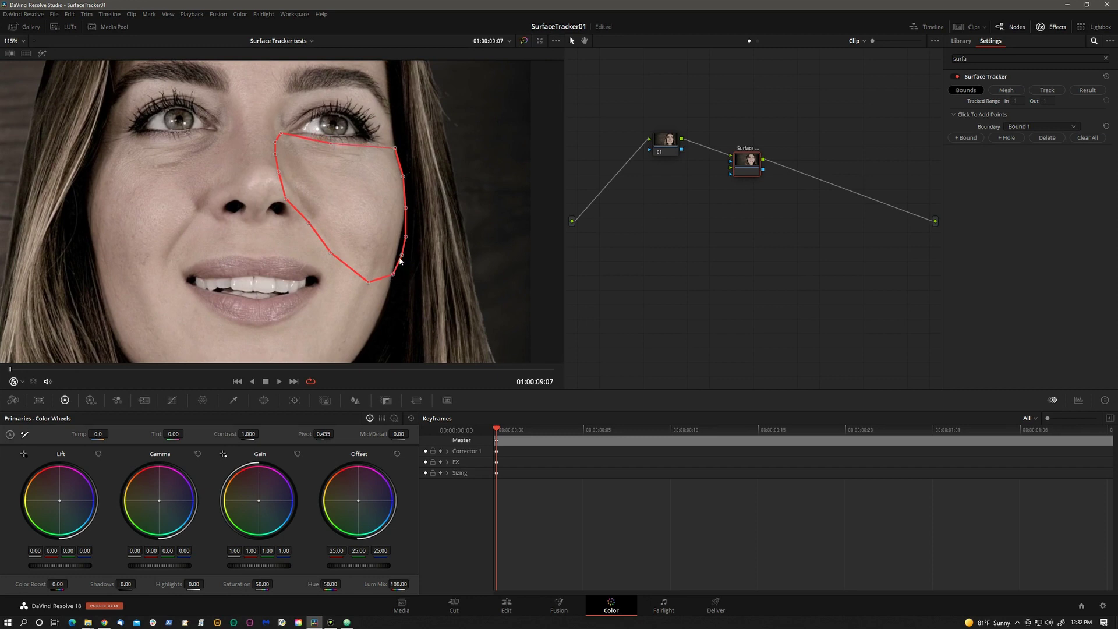
drag(402, 255, 401, 236)
Set node 01's contrast to 1.596 and gain to 0.77, then add a cheek boundary point
click(652, 154)
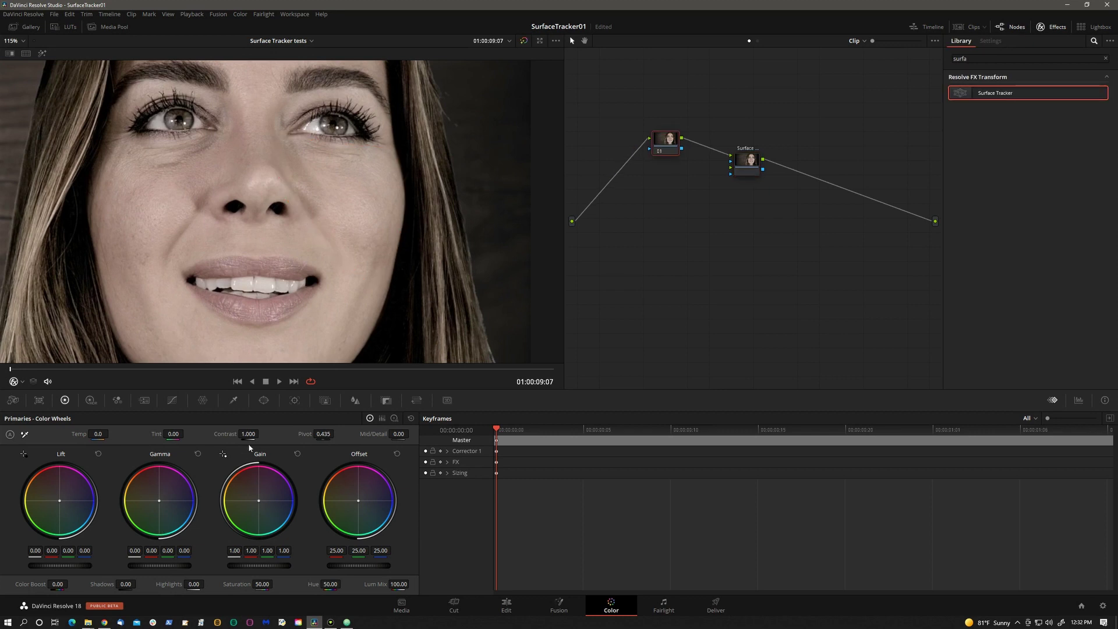
drag(260, 432, 302, 425)
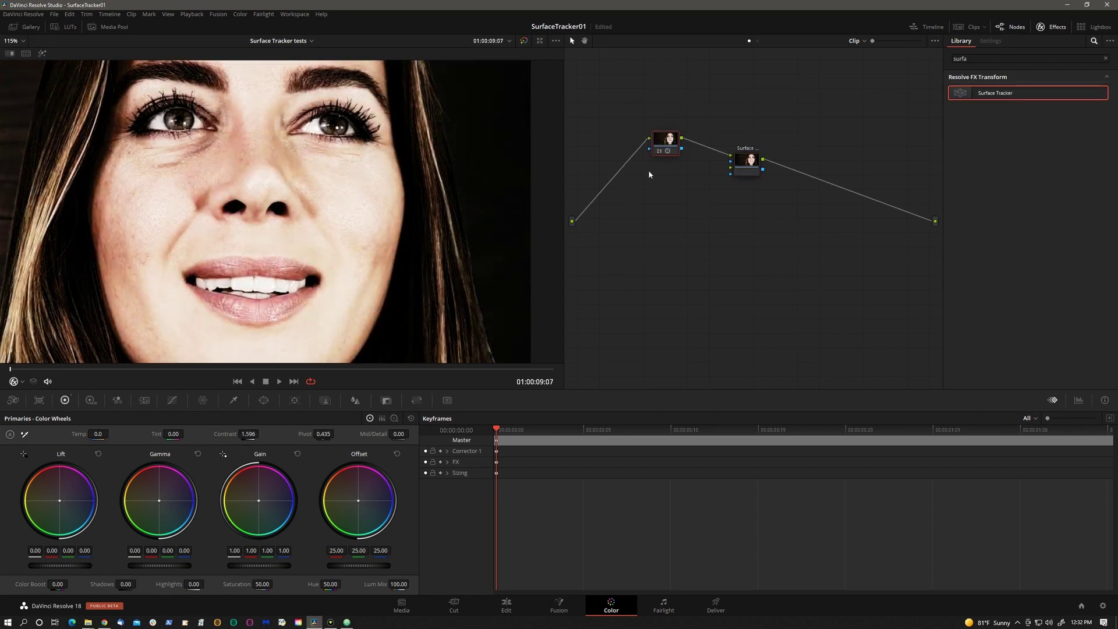
drag(272, 570, 242, 569)
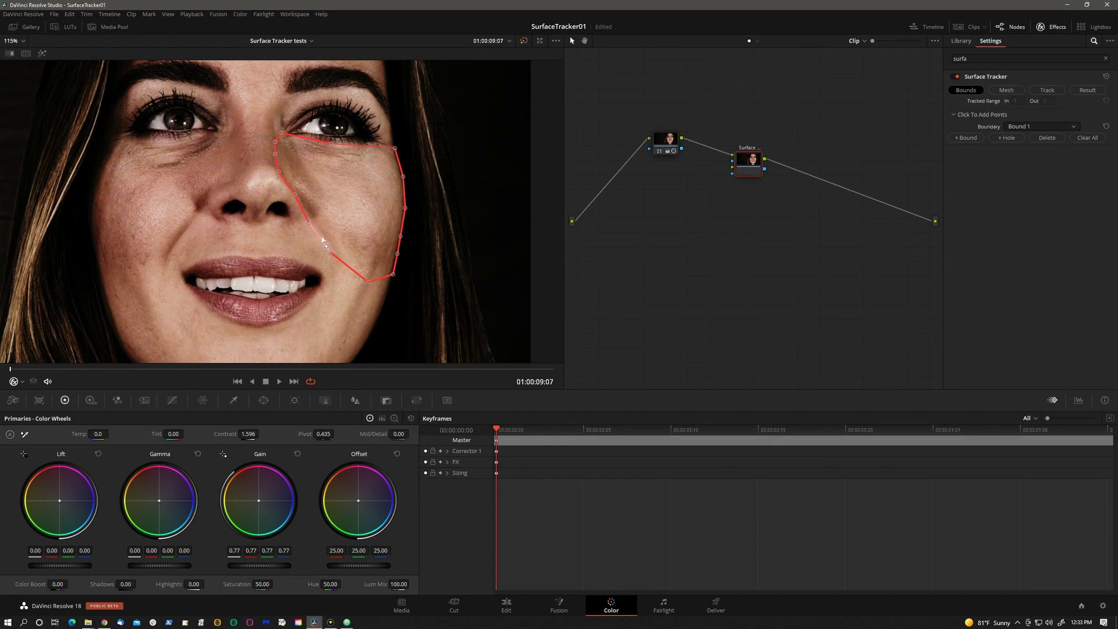
click(336, 250)
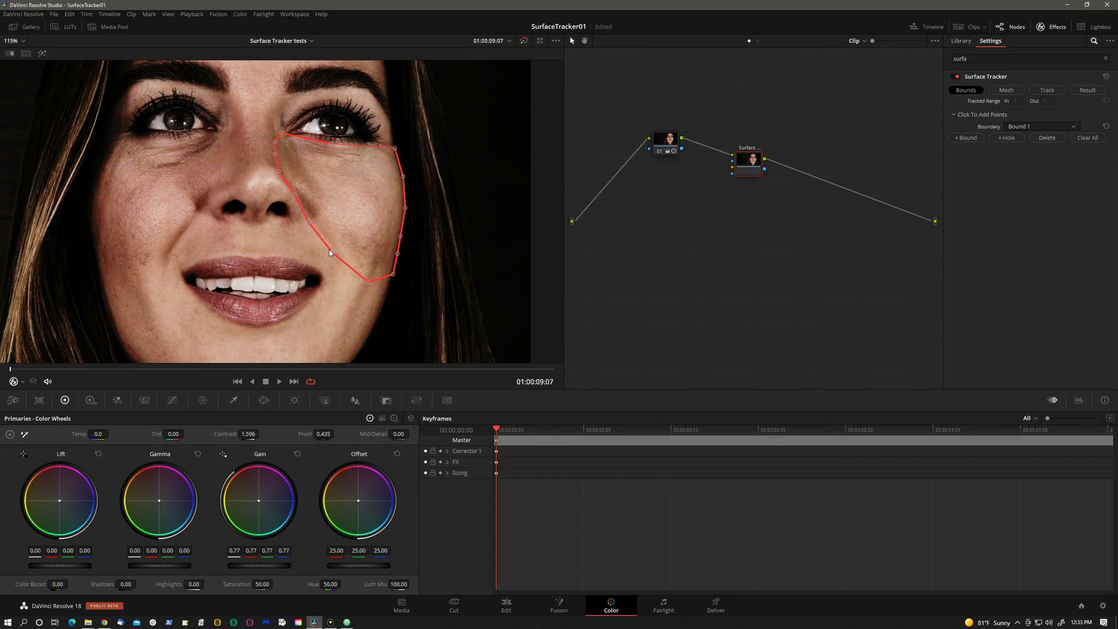
Build the cheek mesh, move and add vertices under the eye, and raise Point Number Limit to 81
click(1012, 92)
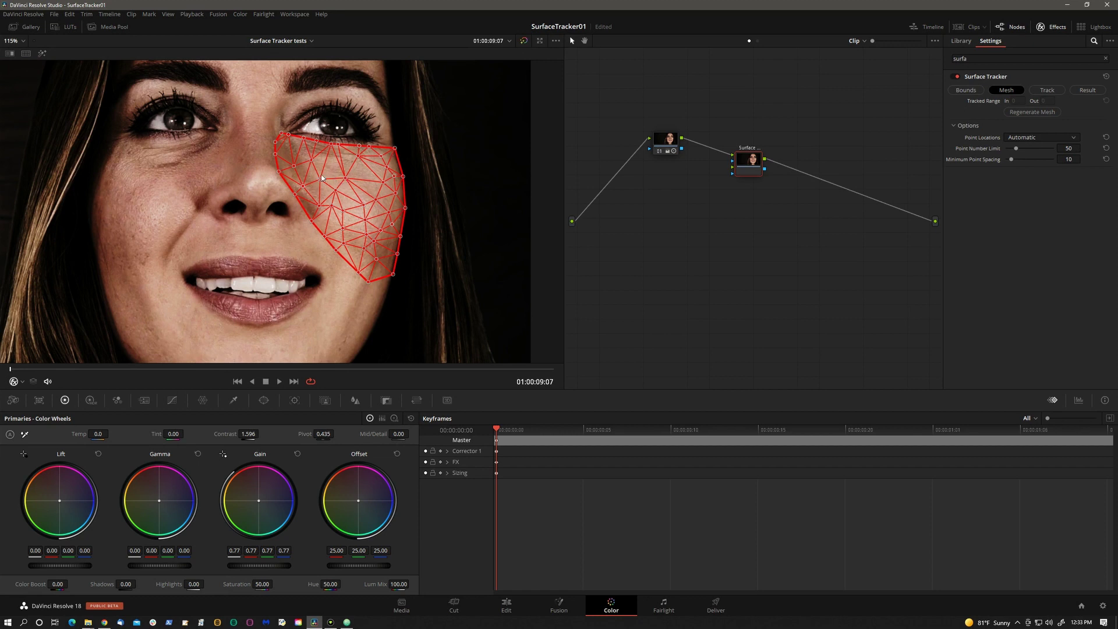
scroll(381, 219, up, 3)
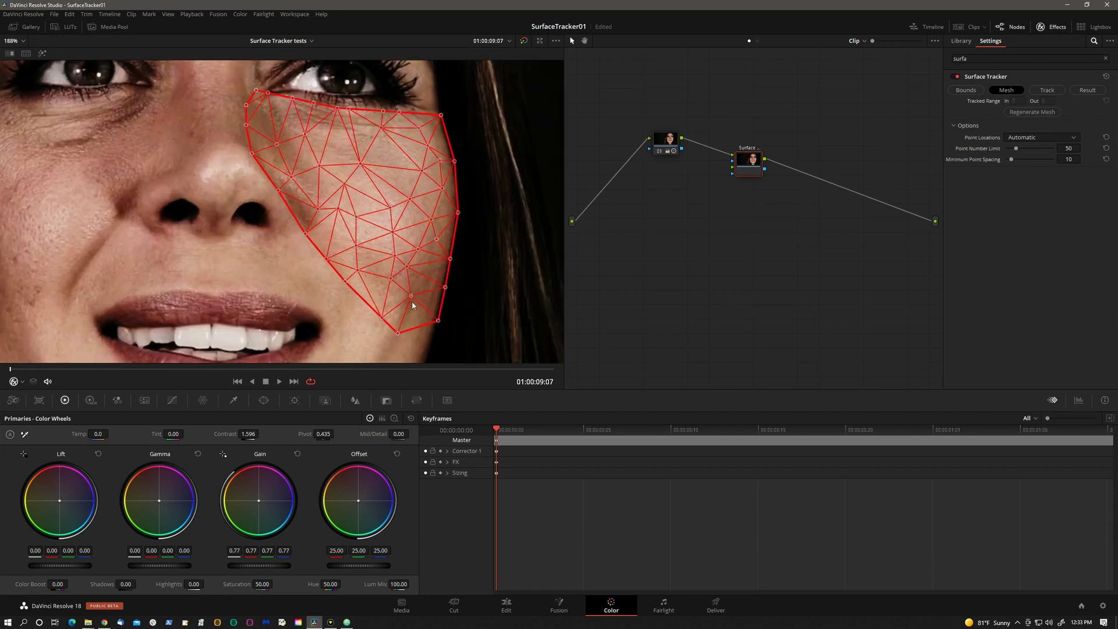
drag(406, 267, 417, 268)
drag(361, 164, 372, 169)
click(372, 150)
drag(342, 216, 353, 214)
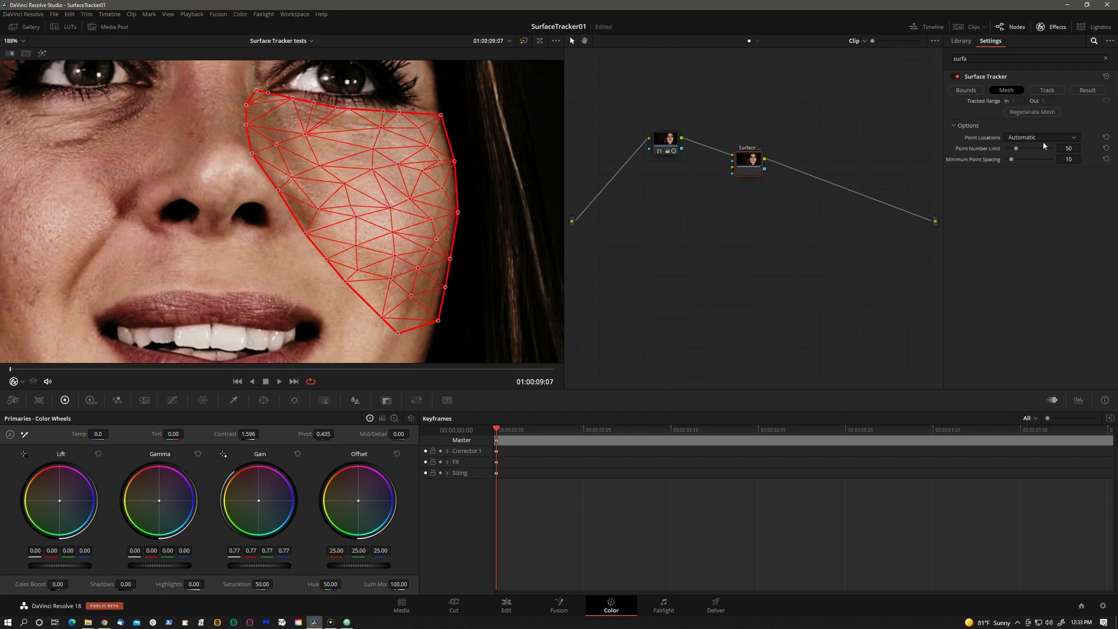
drag(1017, 150, 1009, 145)
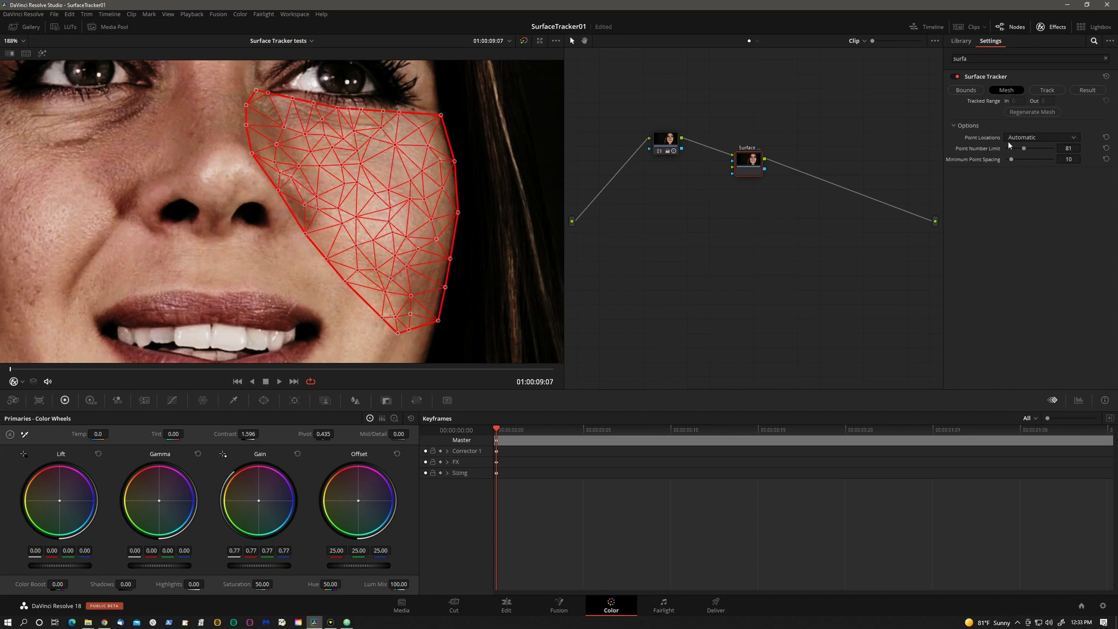
Track the cheek mesh forward with Quality set to Better, then play back to check it
click(1053, 92)
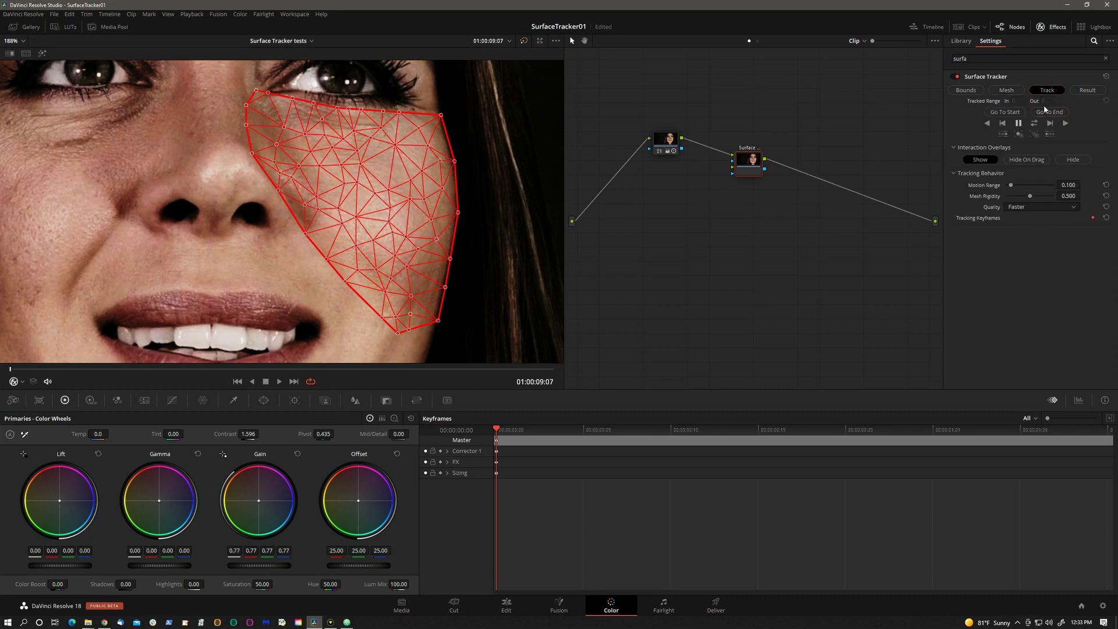
click(1034, 207)
click(1023, 234)
click(1066, 123)
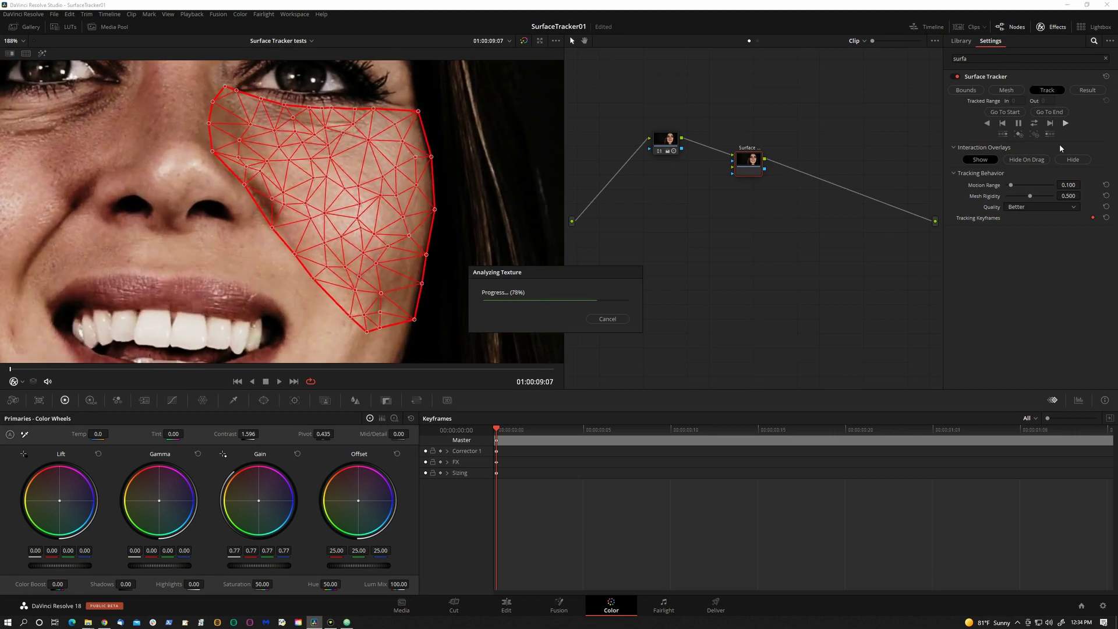
click(278, 382)
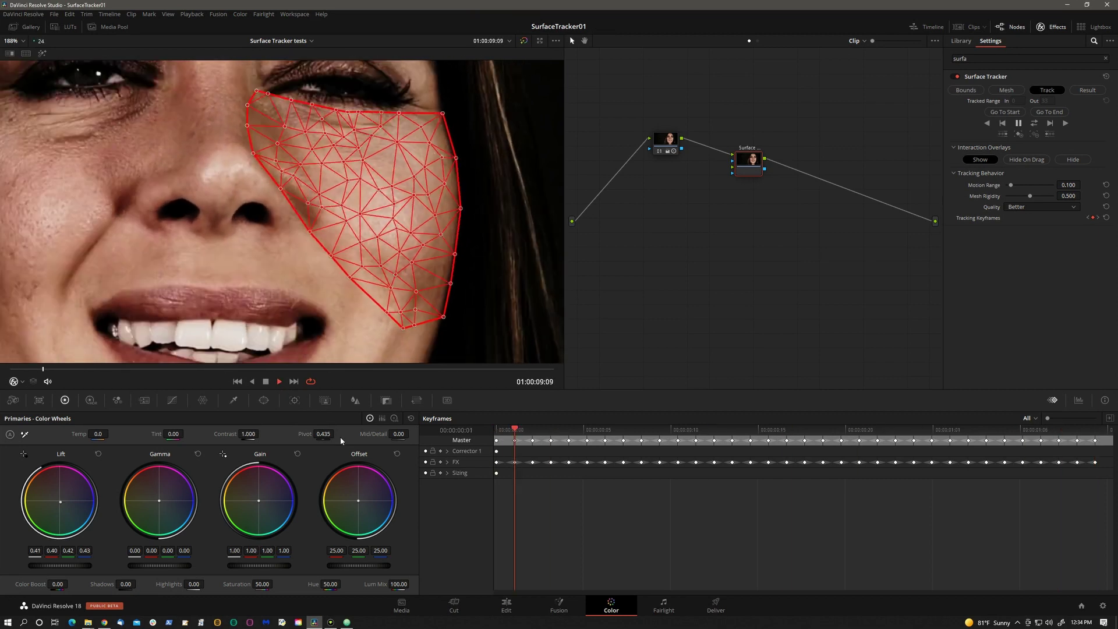
Zoom in and play back to inspect the tracked mesh following the cheek
key(space)
scroll(390, 200, up, 2)
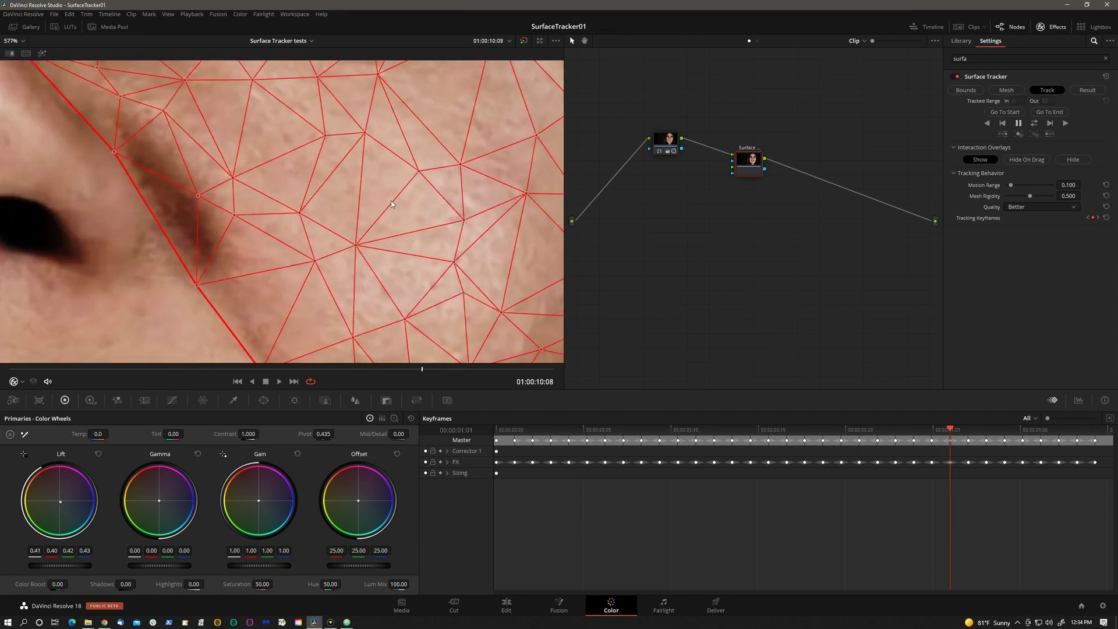
scroll(318, 219, up, 3)
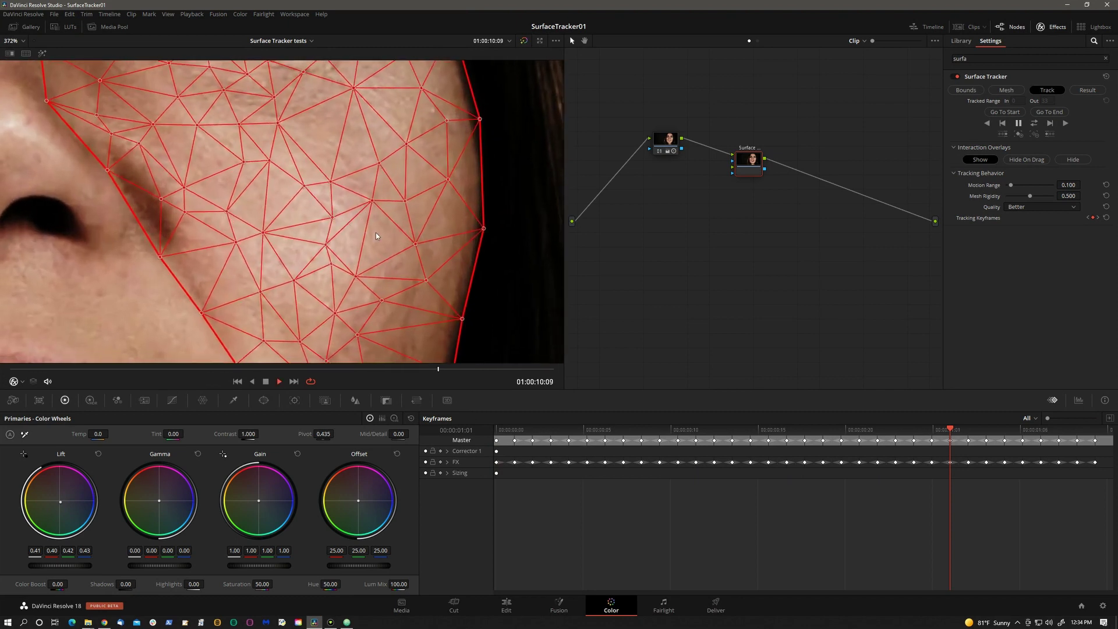
key(space)
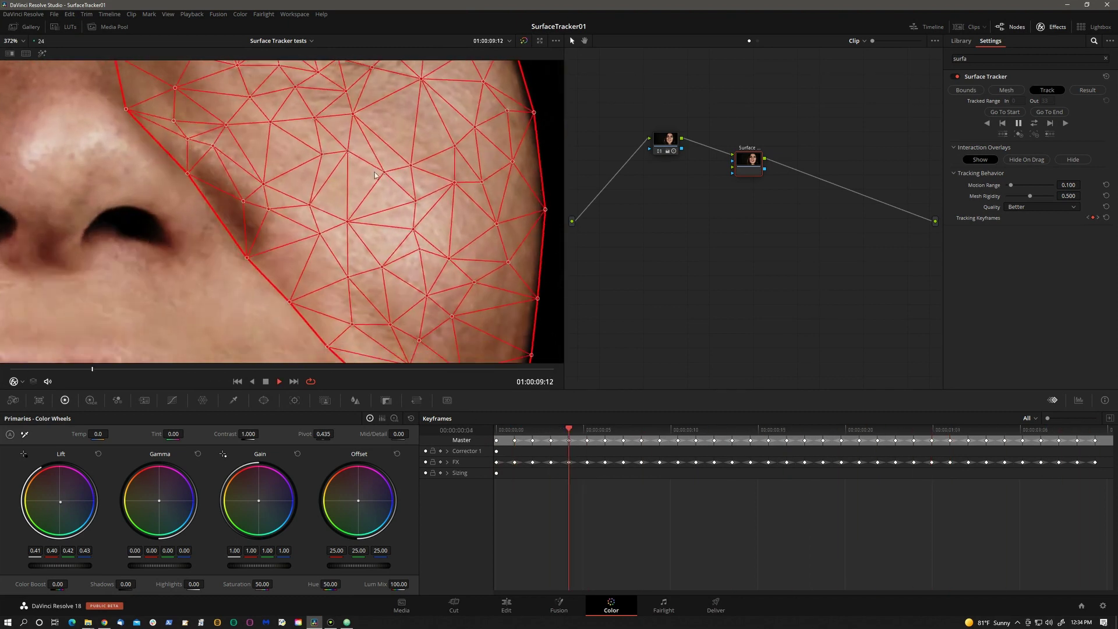
scroll(422, 158, down, 6)
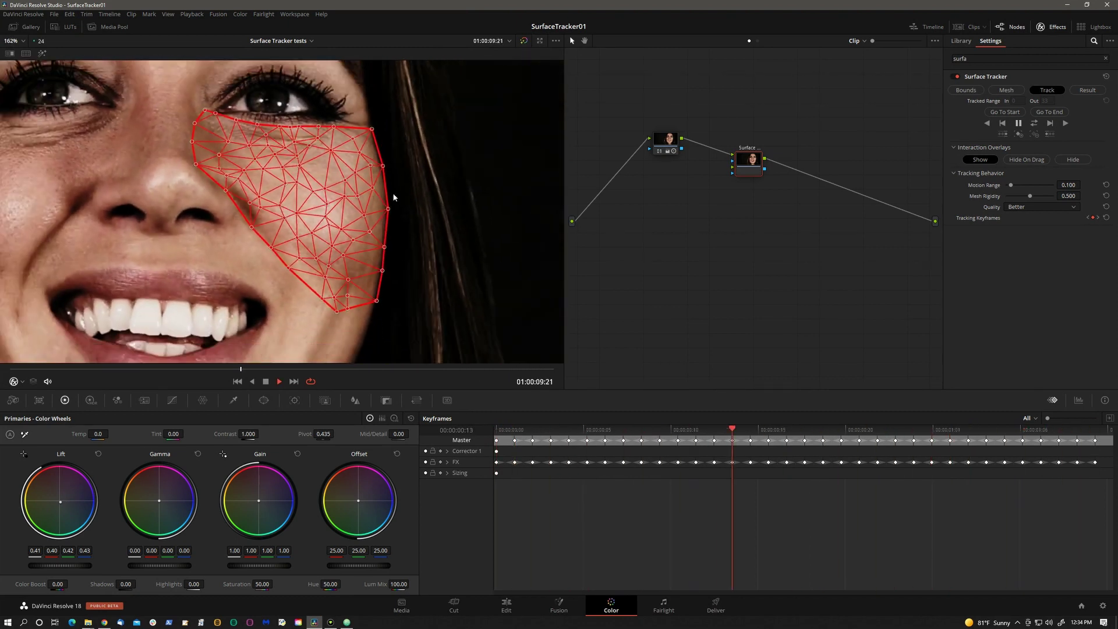
key(space)
Disable node 01's contrast grade with Ctrl+D and reselect the Surface Tracker node
click(662, 140)
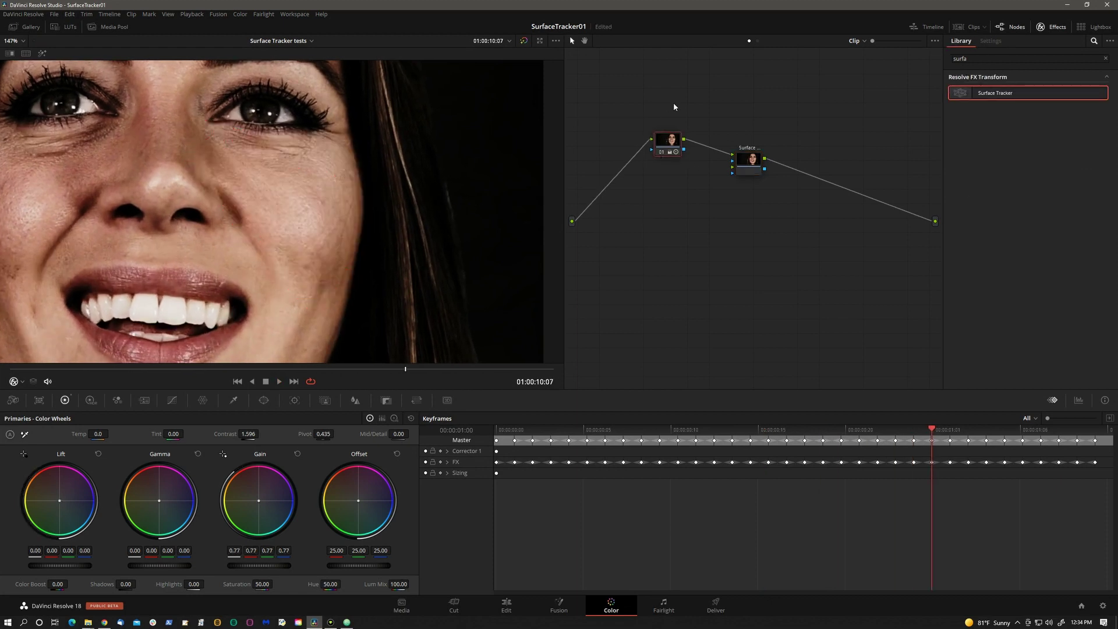
key(ctrl+d)
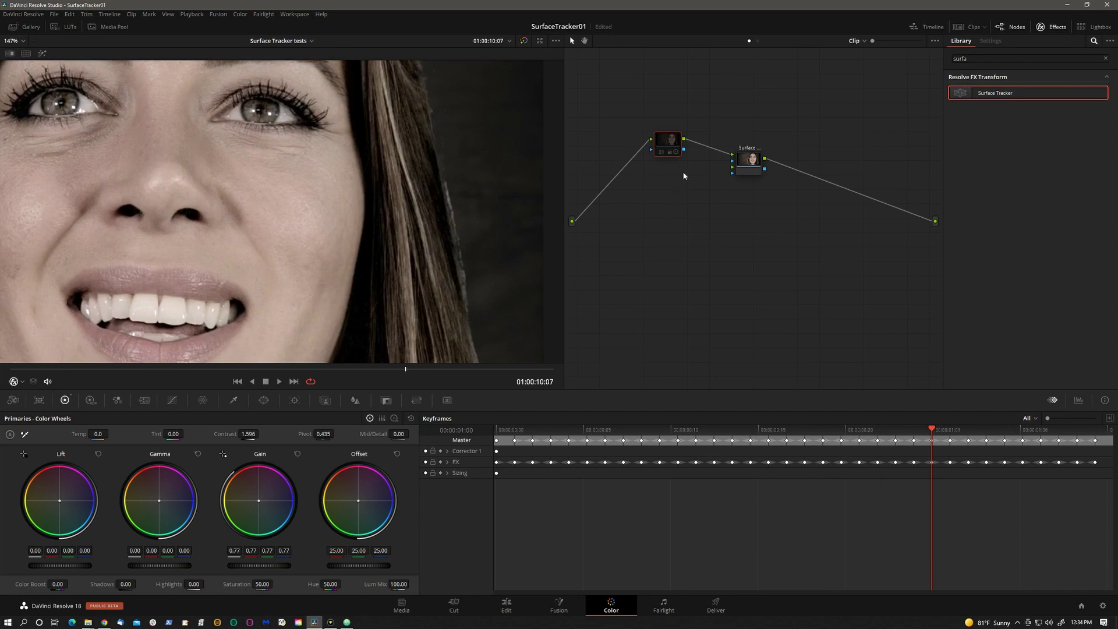
click(749, 160)
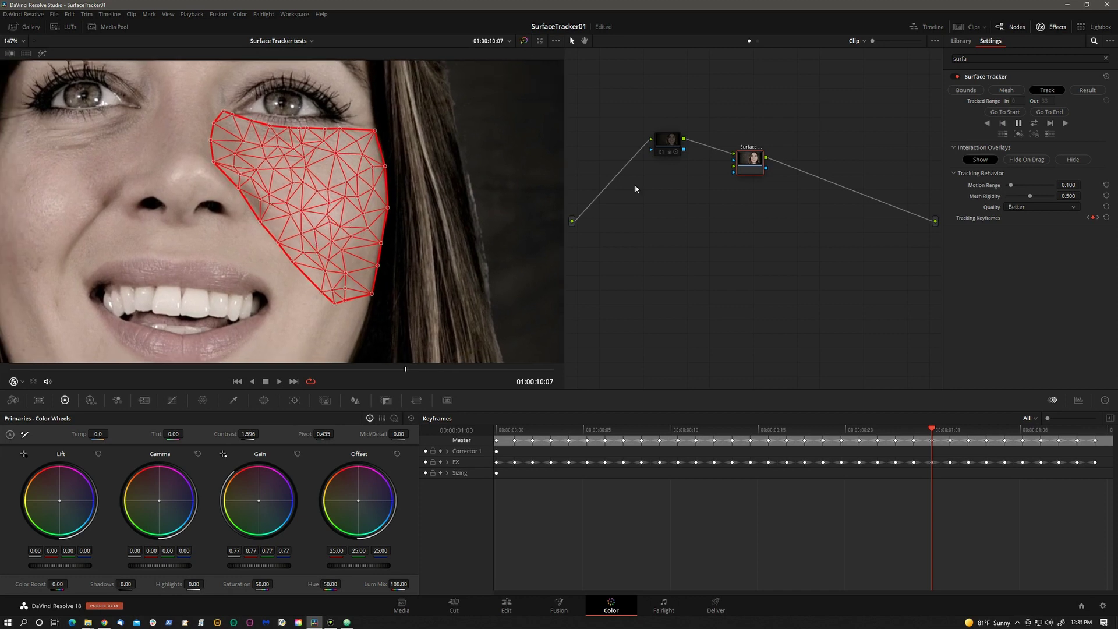
Add scrapesKey.png from the Media Pool as an external matte and play back the tracked scrape
click(108, 26)
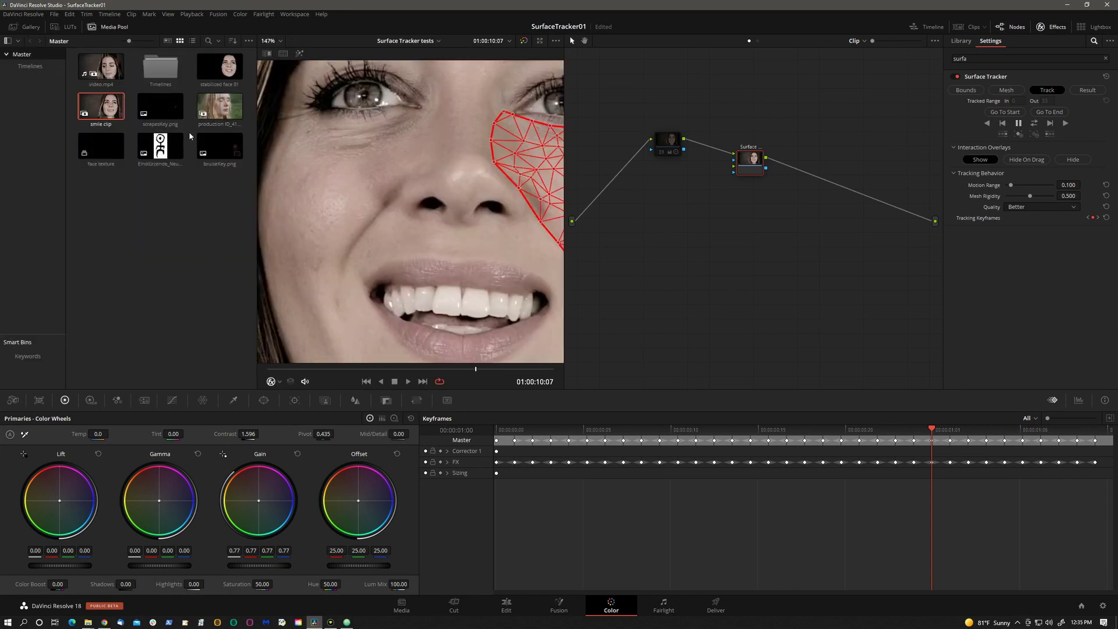
drag(174, 115, 735, 169)
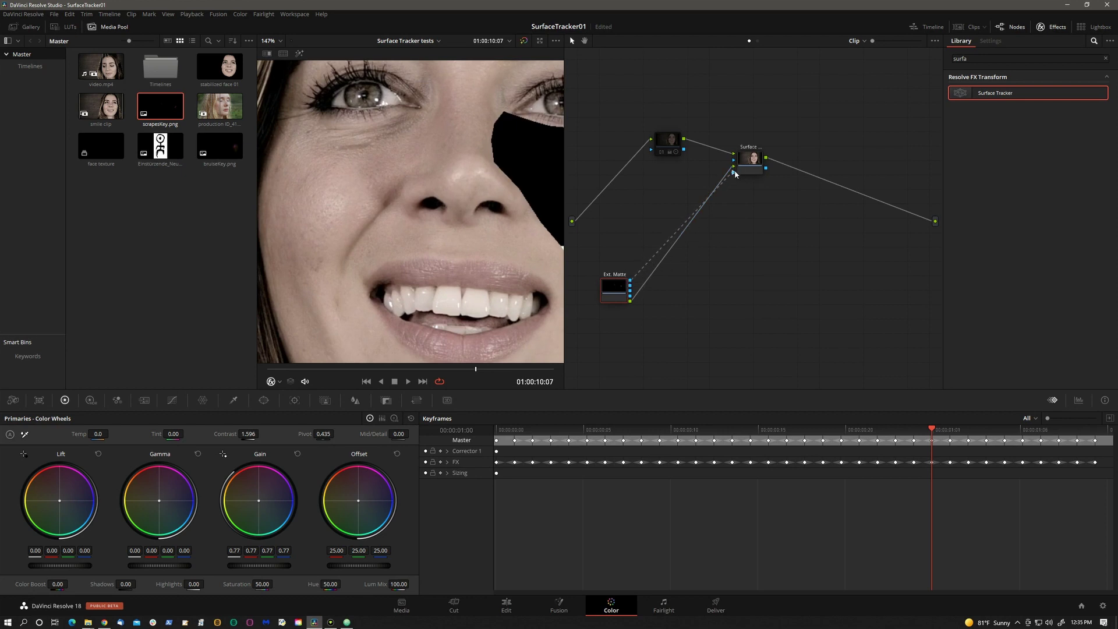
click(111, 26)
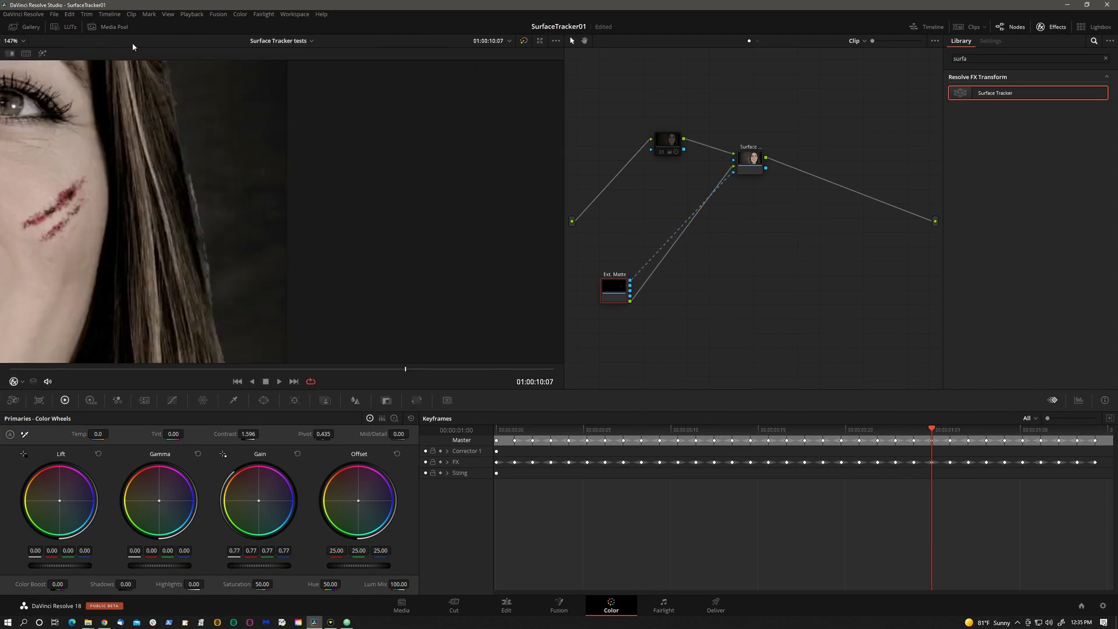
key(space)
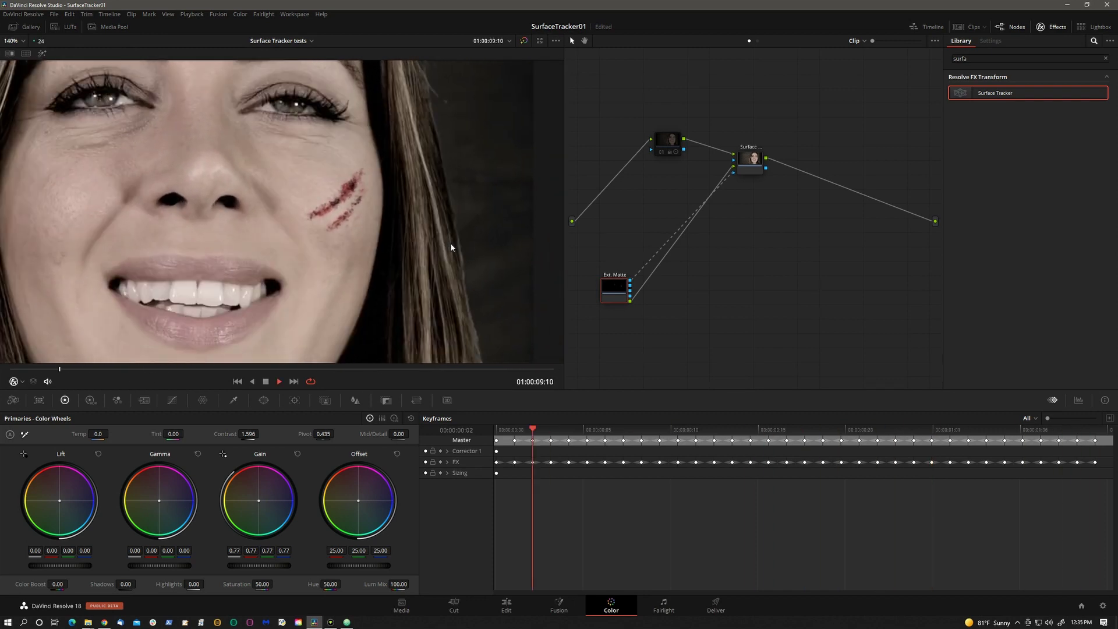
Add bruiseKey.png from the Media Pool to the node editor as an external matte
click(107, 27)
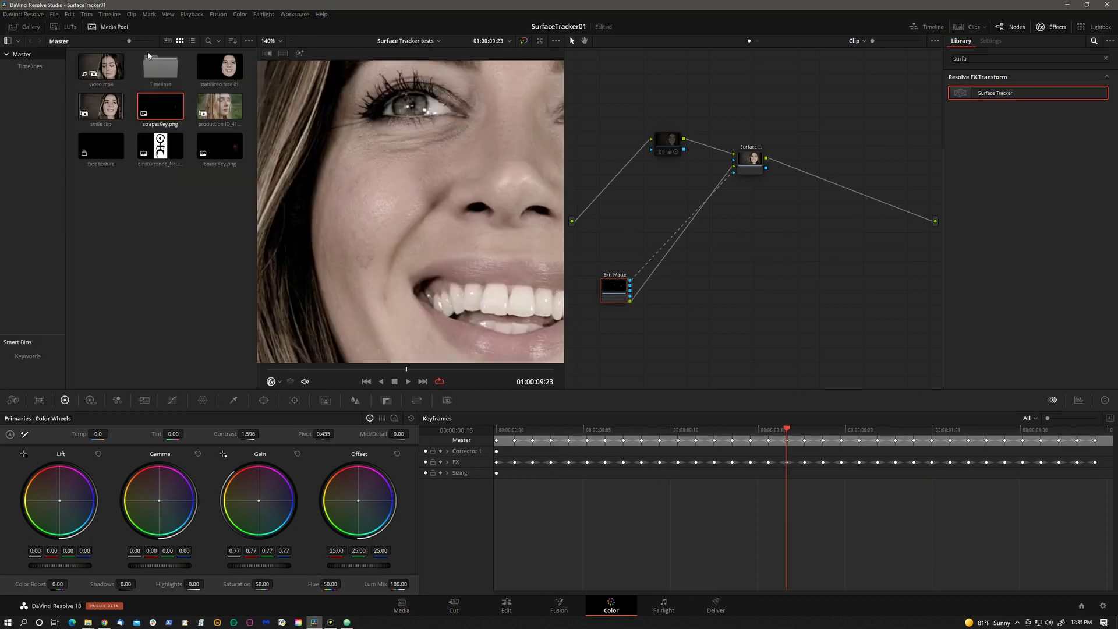
drag(219, 146, 614, 343)
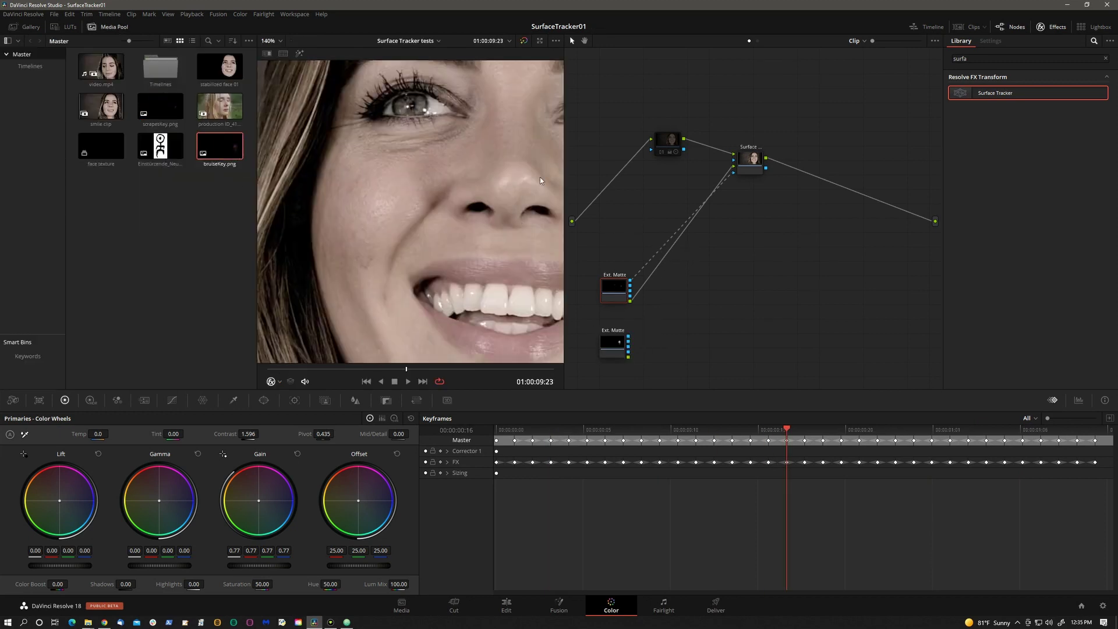
click(1105, 59)
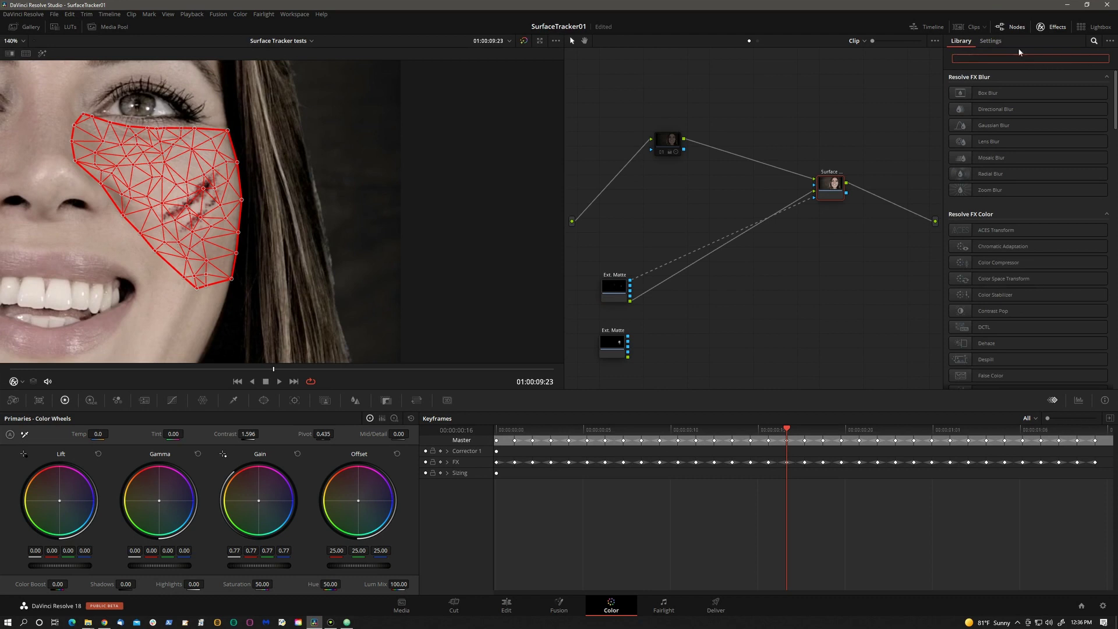
Insert a second Surface Tracker into the node chain and position the bruise matte node beside it
text(sur)
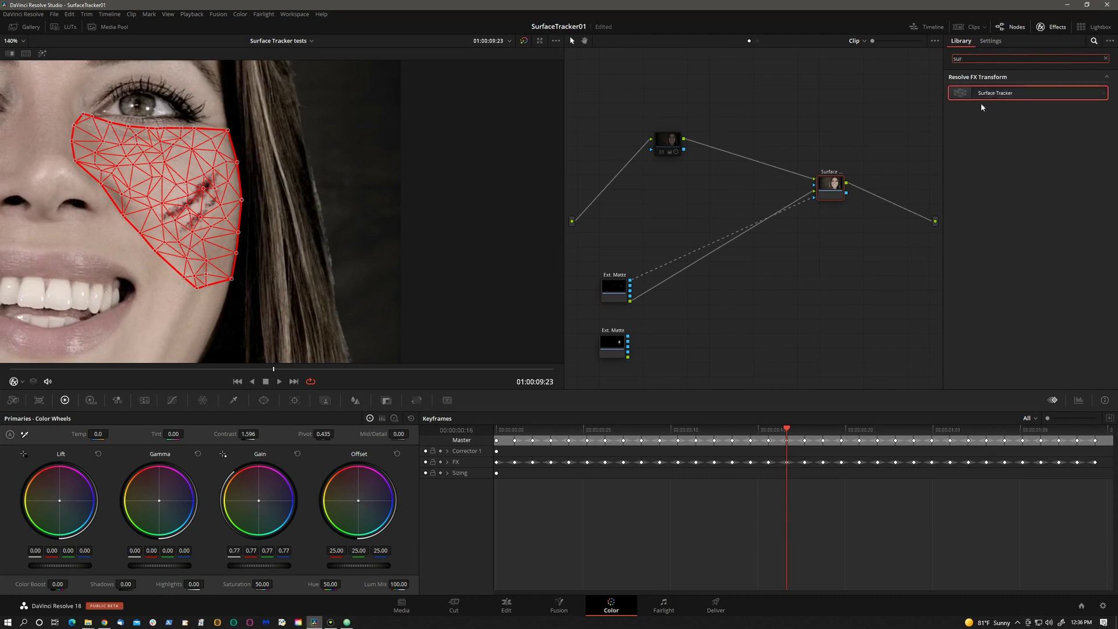
drag(975, 103, 738, 158)
drag(611, 343, 630, 217)
click(842, 191)
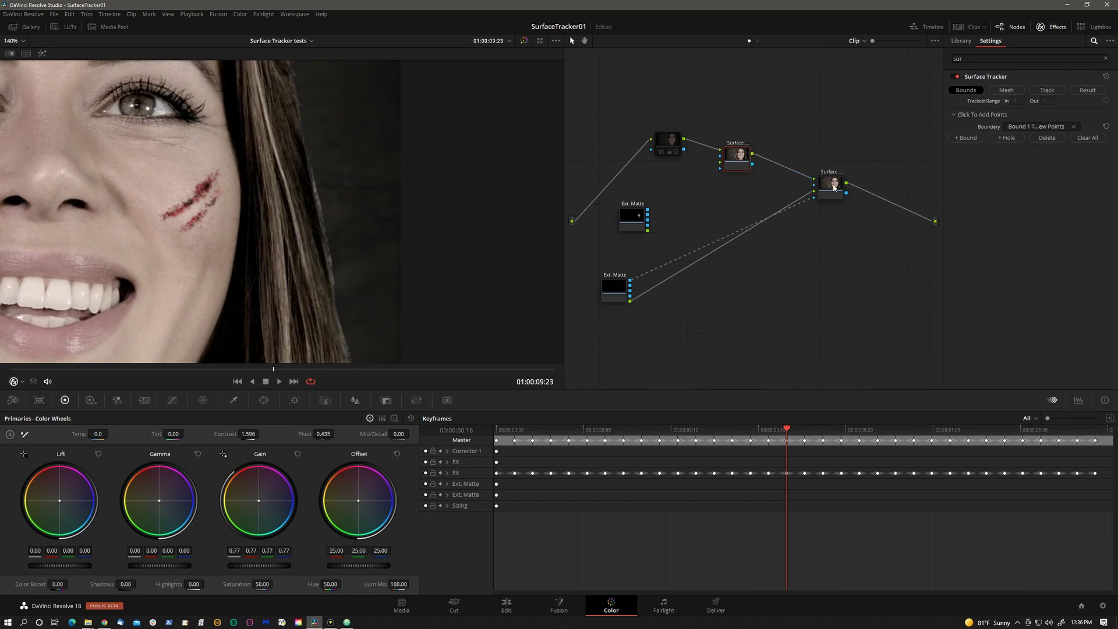
click(836, 187)
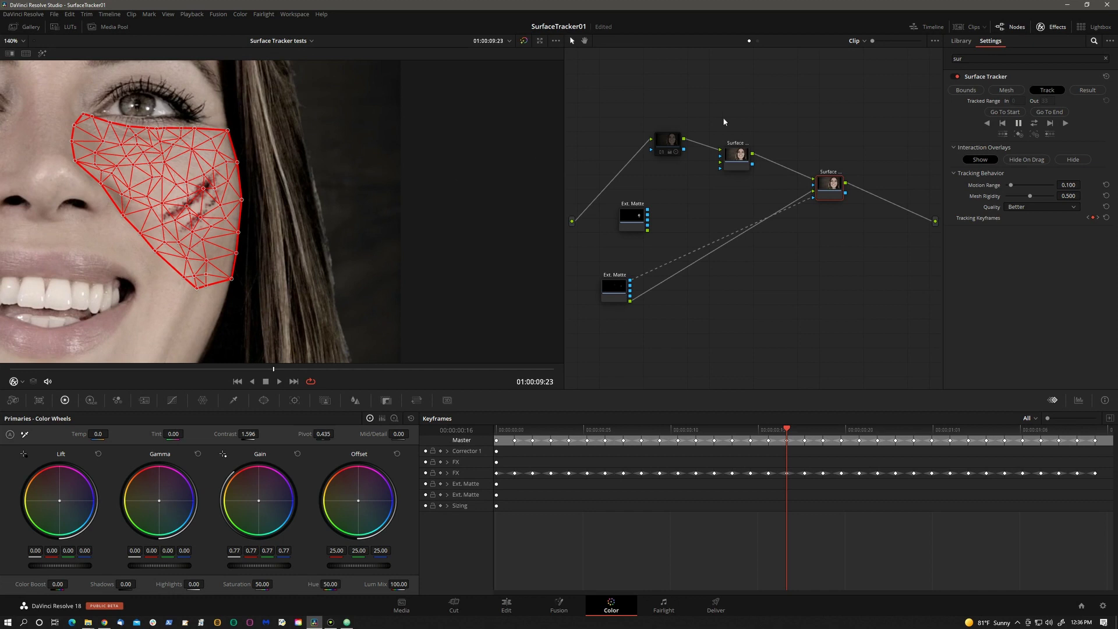
At the clip's first frame, outline a new boundary around the scraped cheek on the second tracker
click(742, 162)
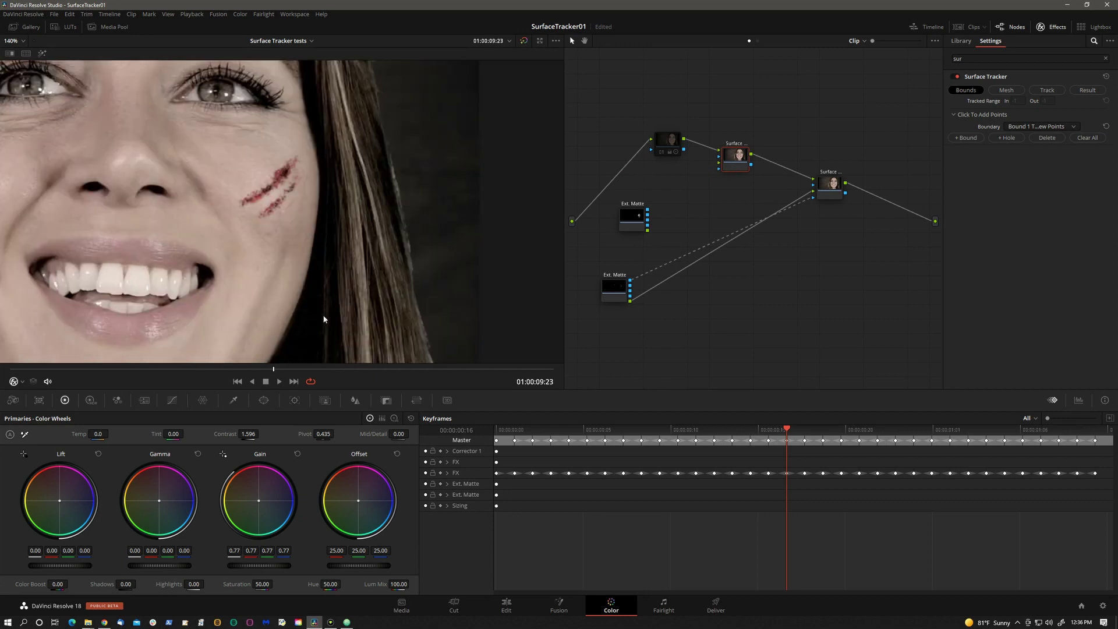
drag(87, 370, 2, 376)
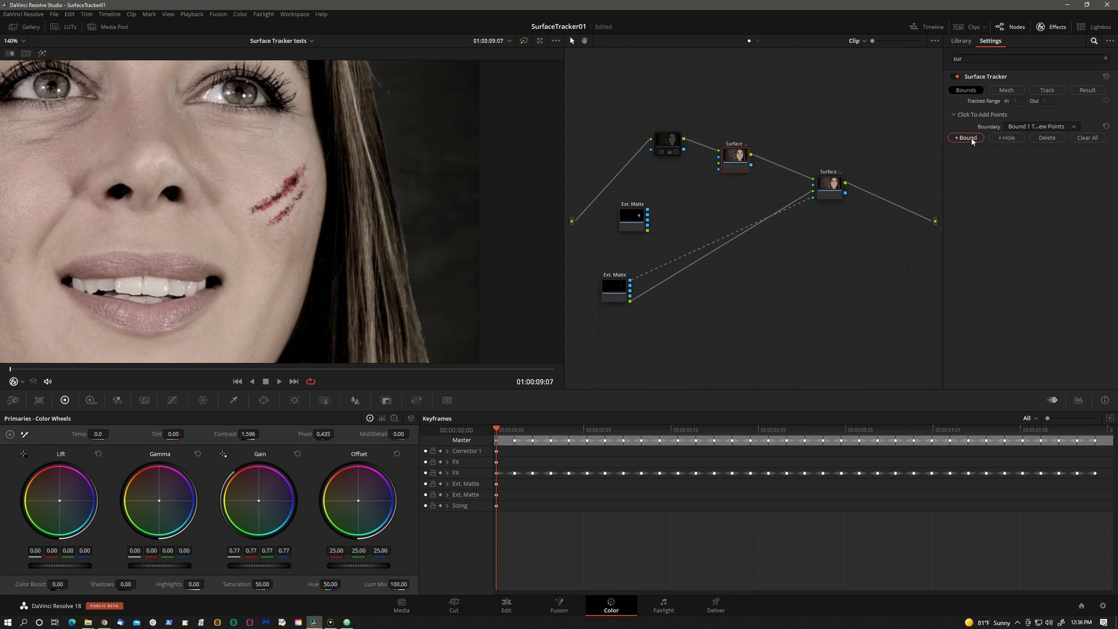
click(202, 113)
click(309, 115)
click(327, 177)
click(324, 208)
click(314, 269)
click(296, 286)
click(246, 257)
click(224, 231)
click(211, 198)
click(194, 172)
click(181, 148)
click(175, 129)
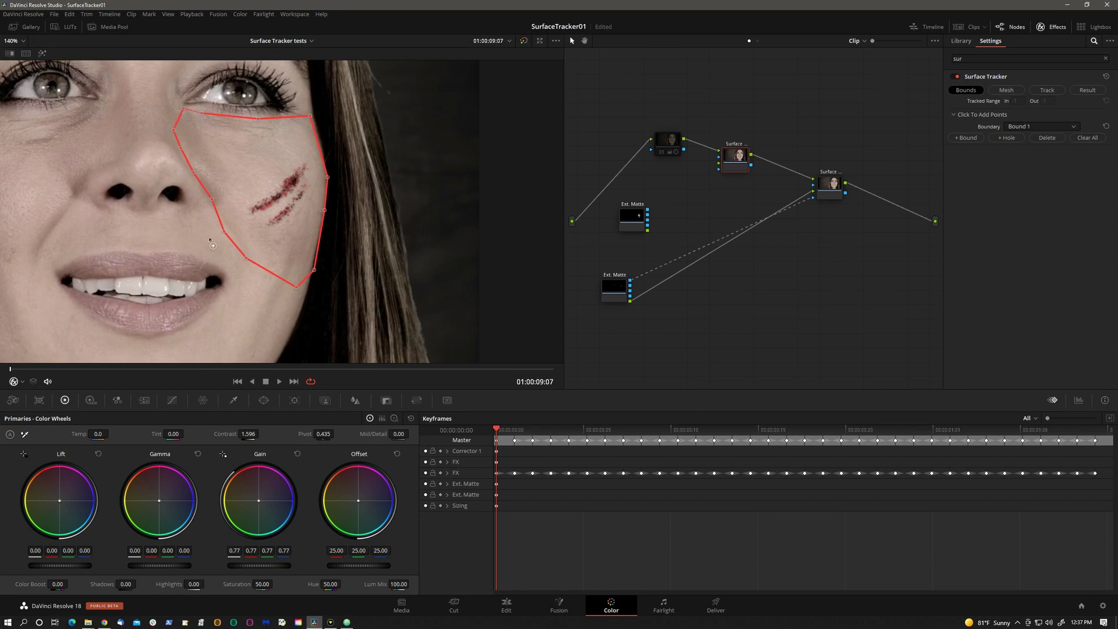
Fit the lower boundary points to the cheek, add a right-edge point, and re-enable node 01
drag(225, 232, 219, 235)
drag(211, 198, 206, 202)
drag(245, 258, 310, 278)
click(318, 137)
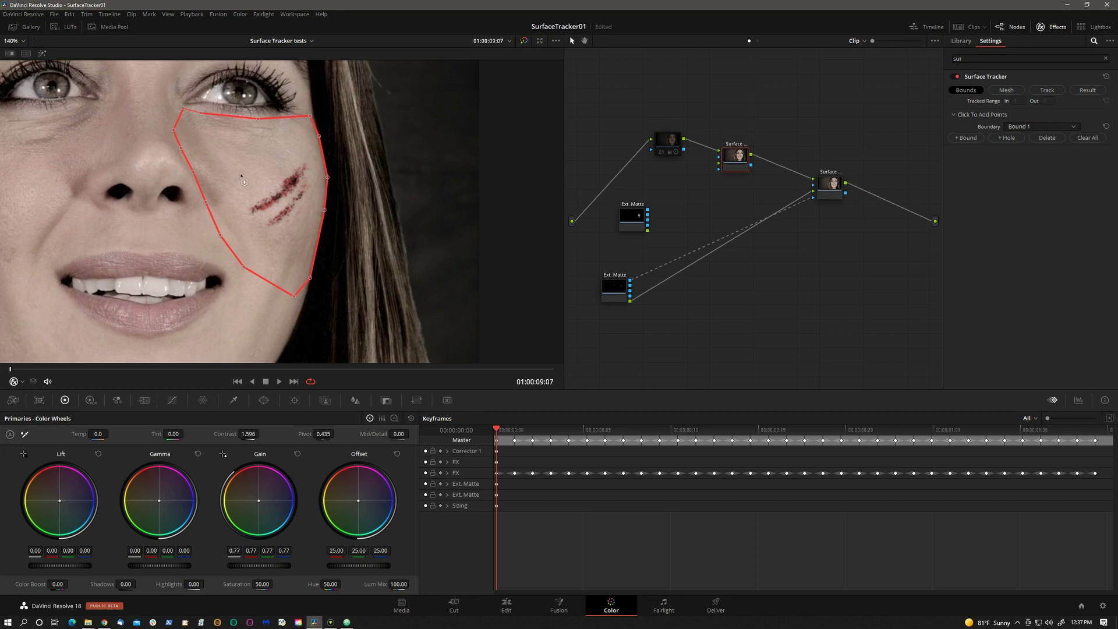
click(671, 148)
key(ctrl+d)
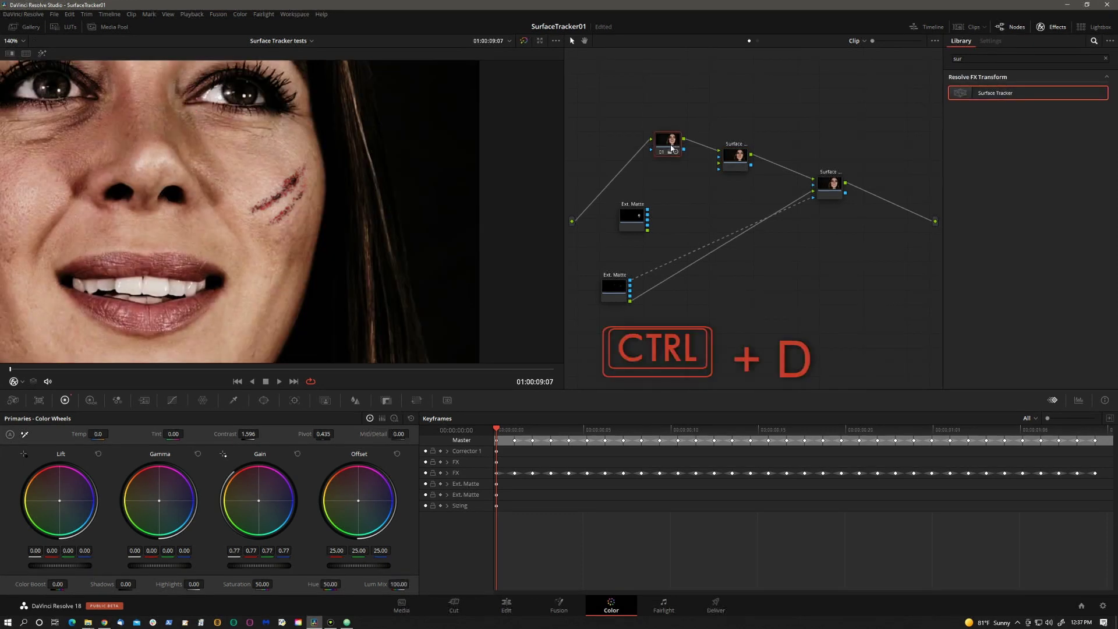
Raise the cheek tracker's mesh point limit, set Quality to Better, and track forward
click(731, 160)
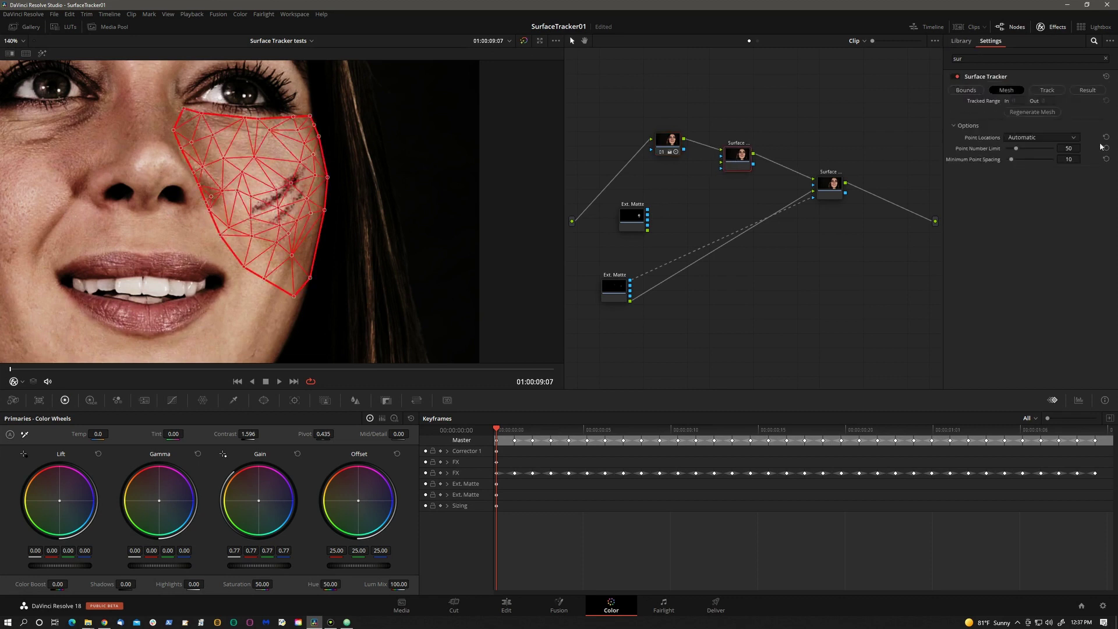
click(1027, 149)
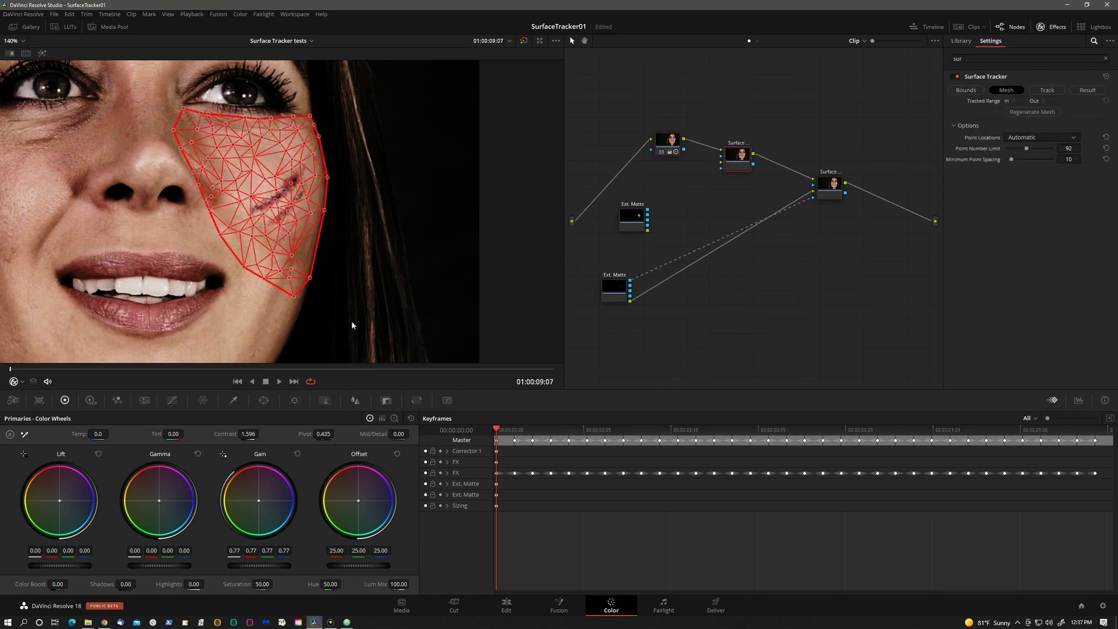
click(1047, 90)
click(1043, 209)
click(1018, 228)
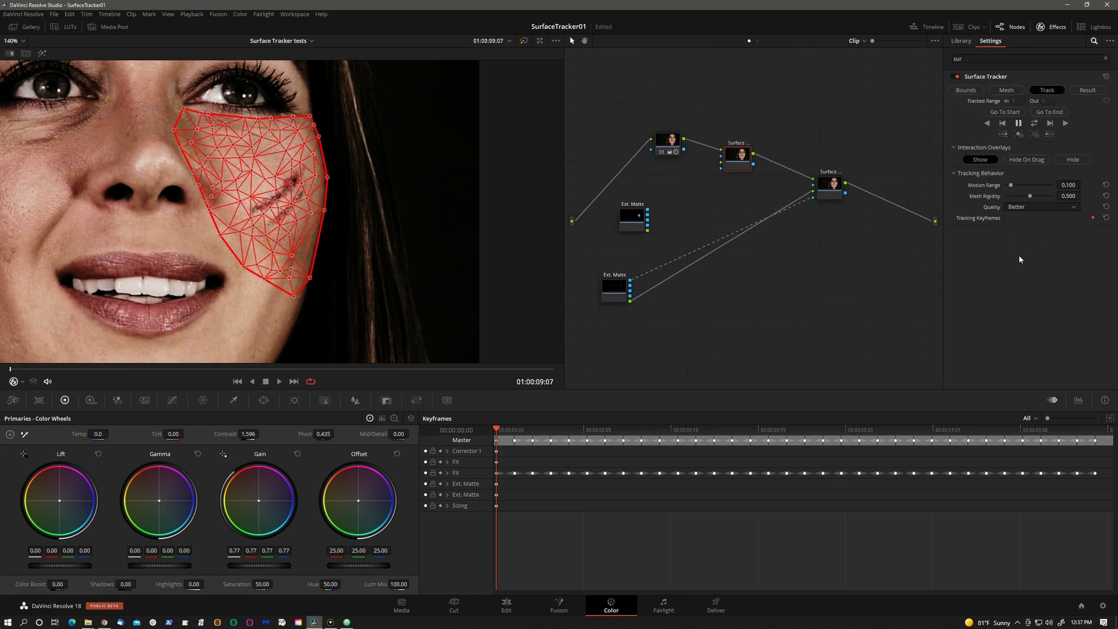
click(1065, 124)
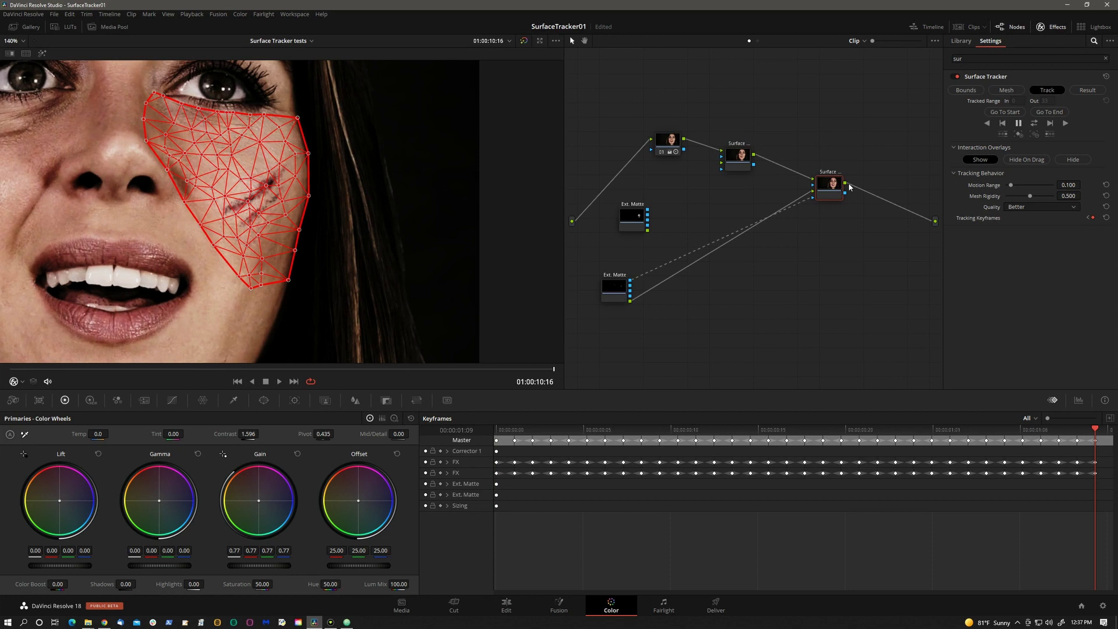
Disable the scrape tracker node and connect the bruise matte into the new cheek tracker
key(ctrl+d)
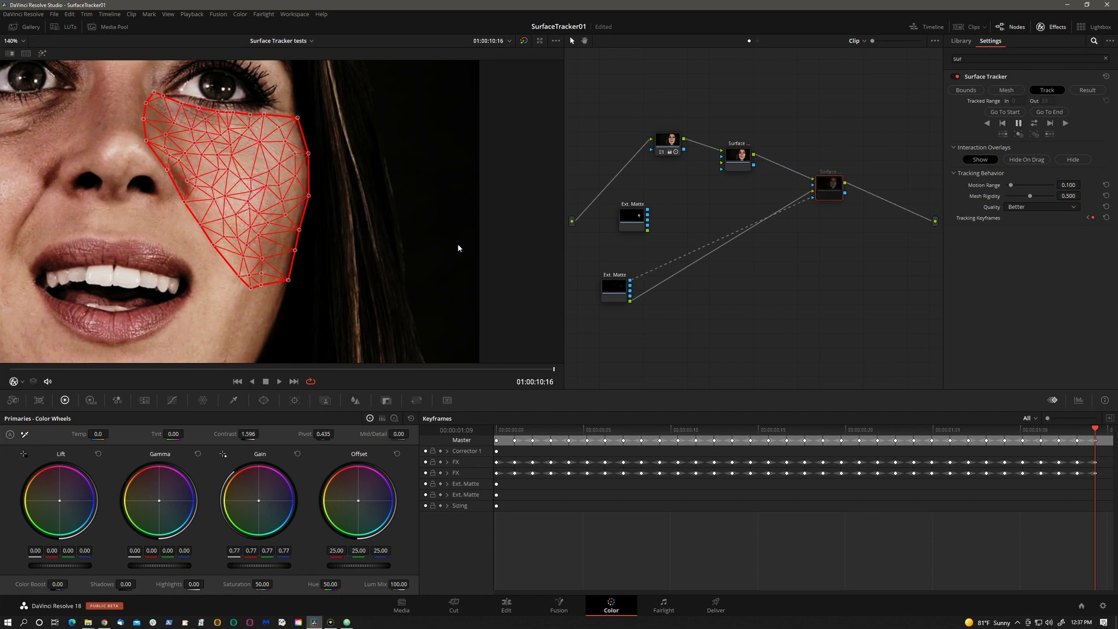
click(739, 157)
drag(648, 228, 722, 166)
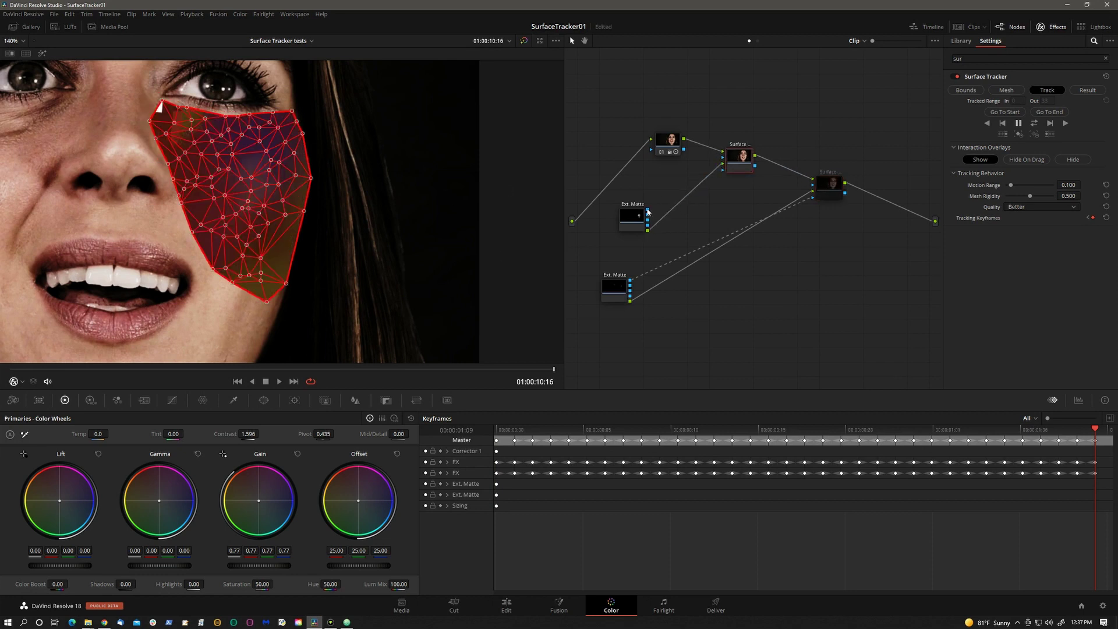
Hide the mesh and composite the bruise in Overlay mode at 0.853 opacity
click(1087, 90)
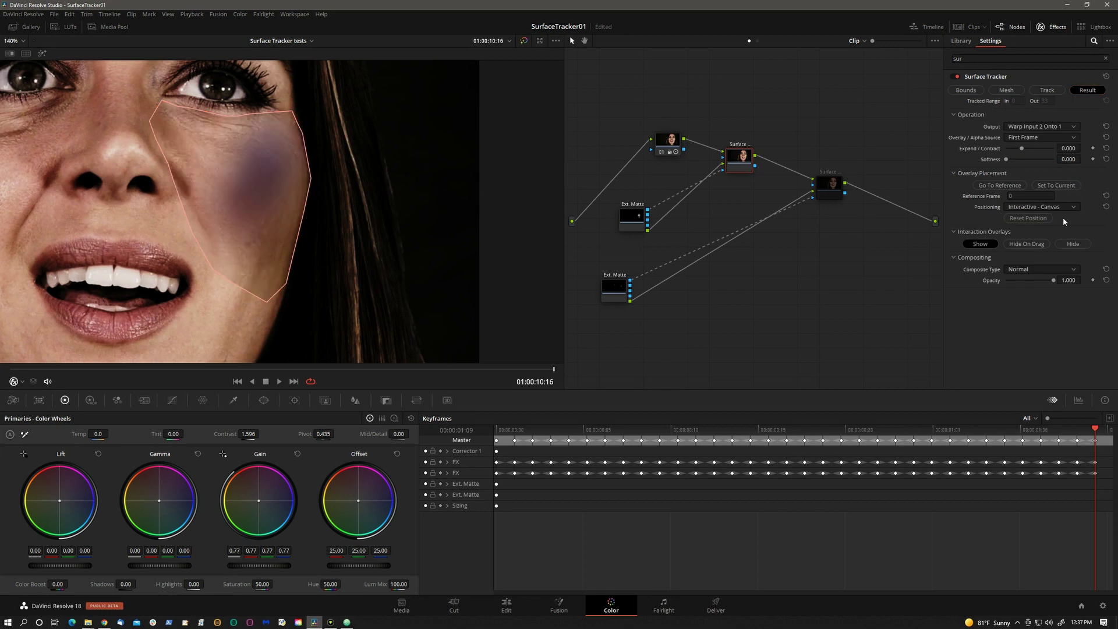
click(1078, 245)
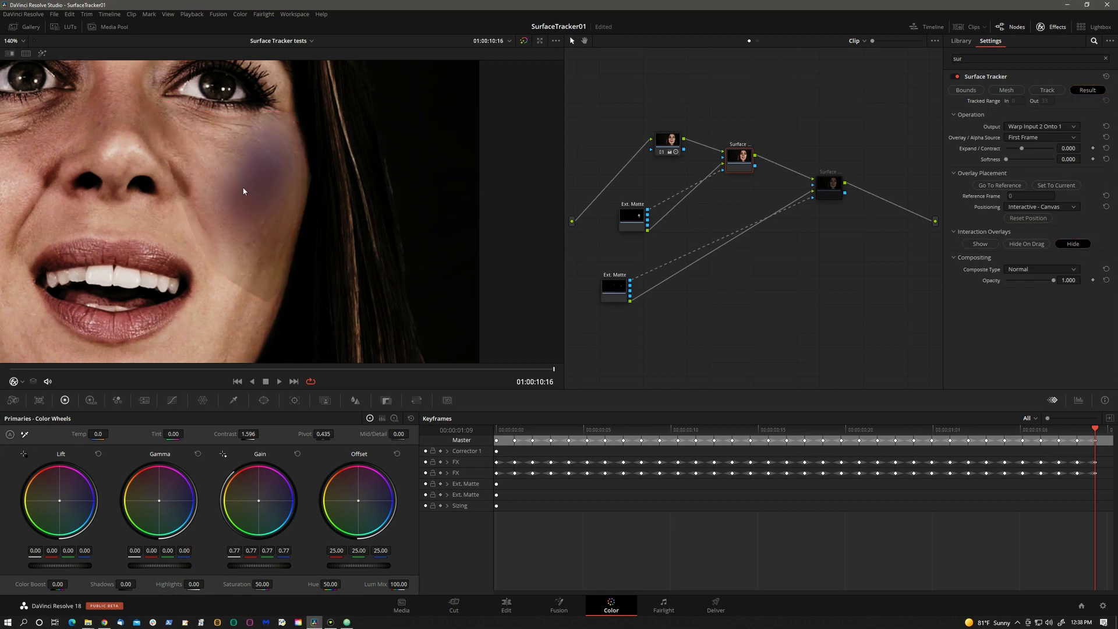
click(1054, 270)
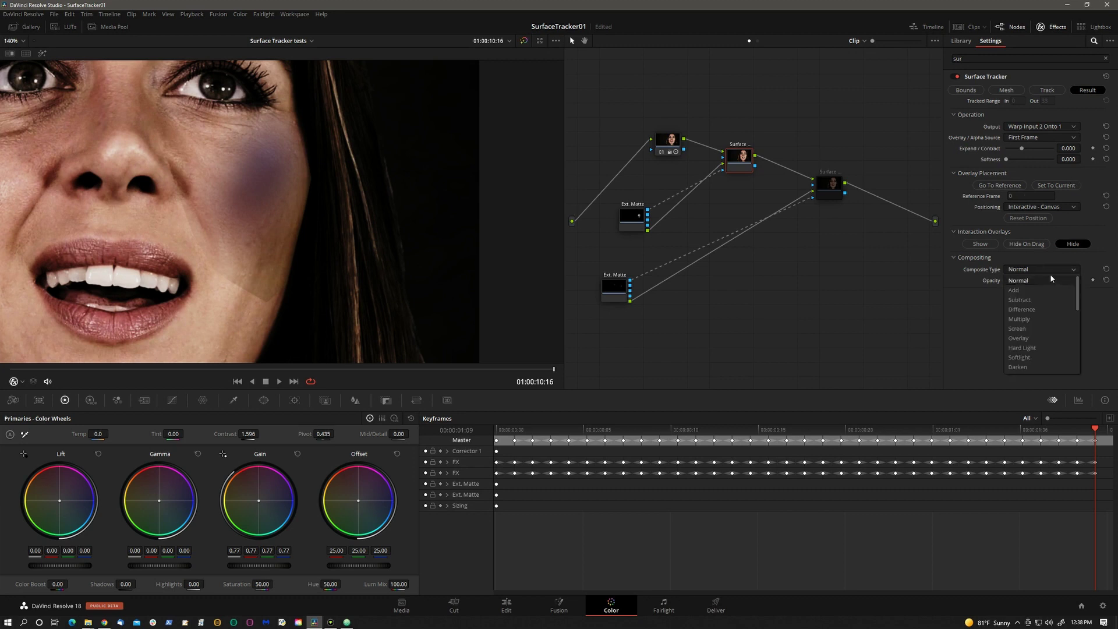
click(1018, 338)
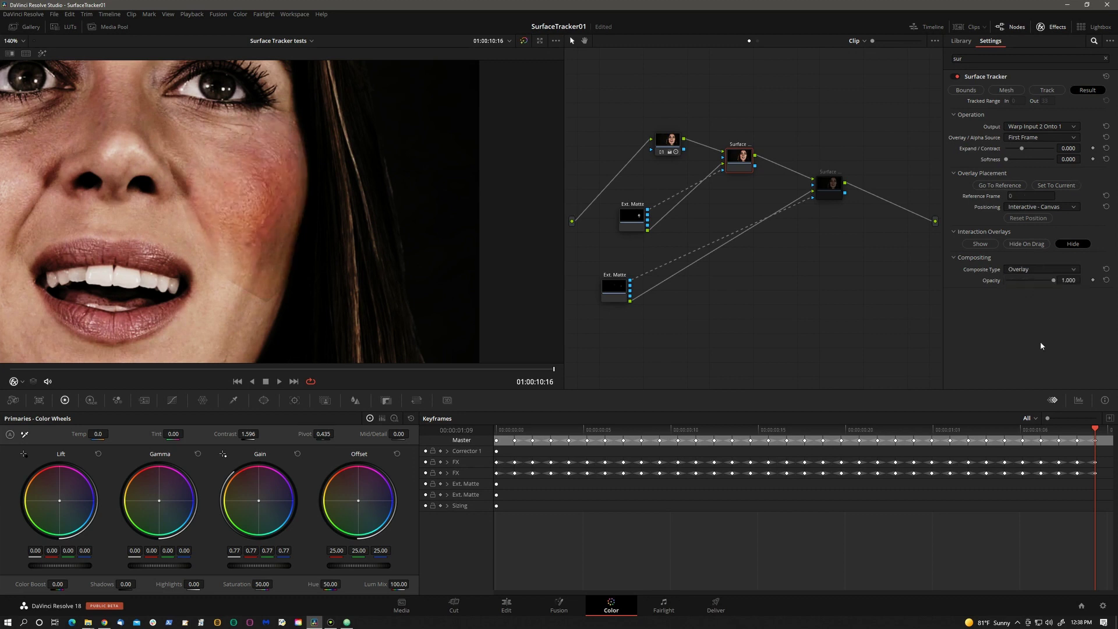
drag(1053, 280, 1049, 282)
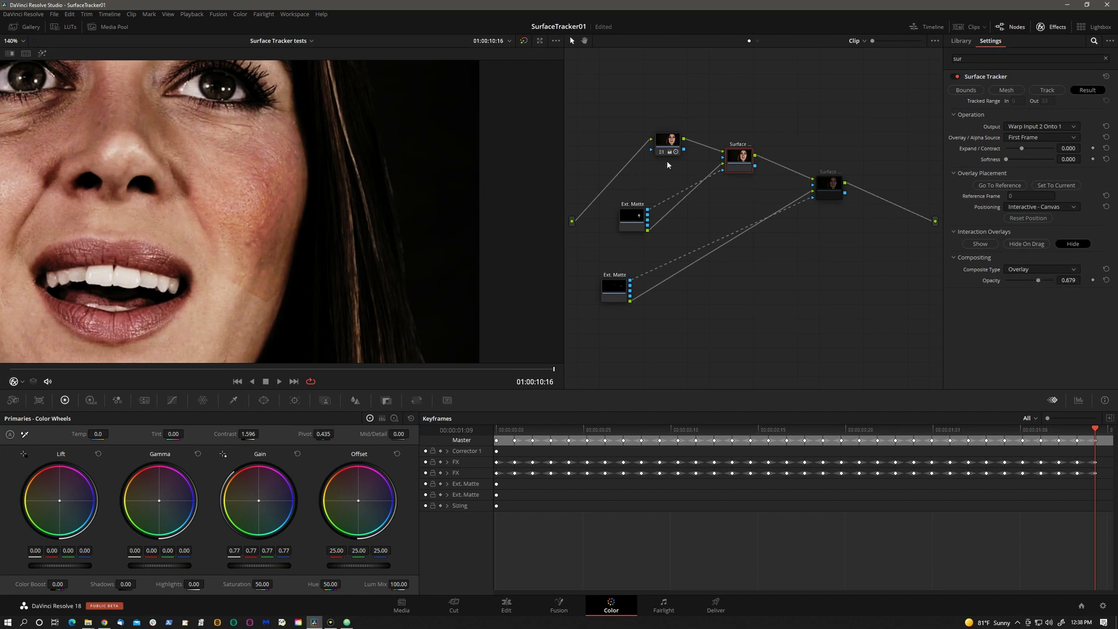
Disable the first grading node, soften the bruise edges to 1.000, and play the clip
click(675, 137)
key(ctrl+d)
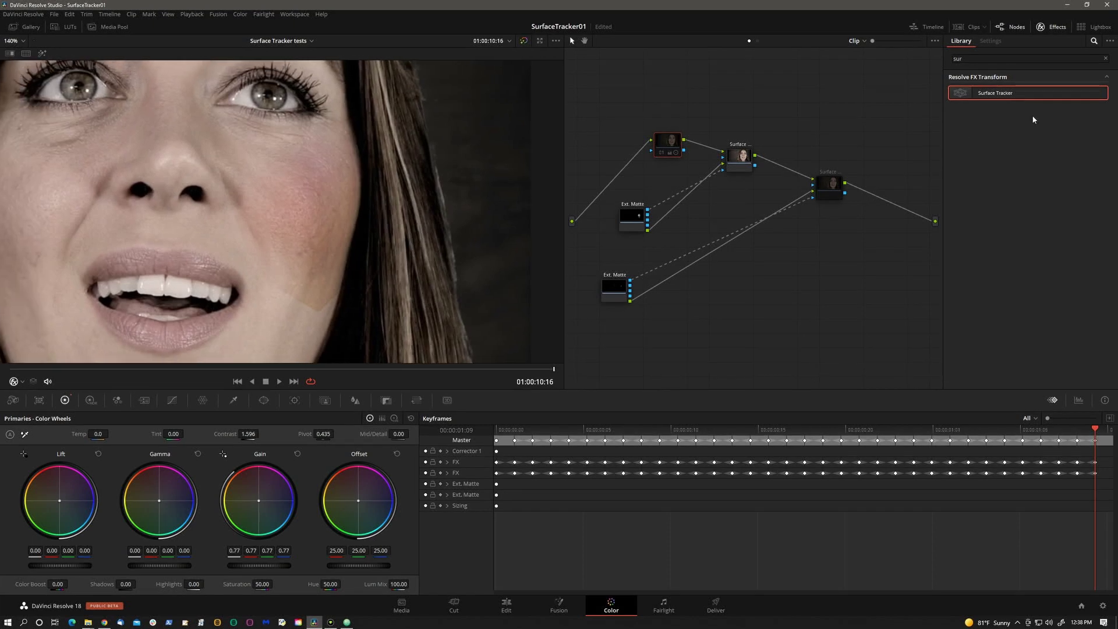
click(732, 163)
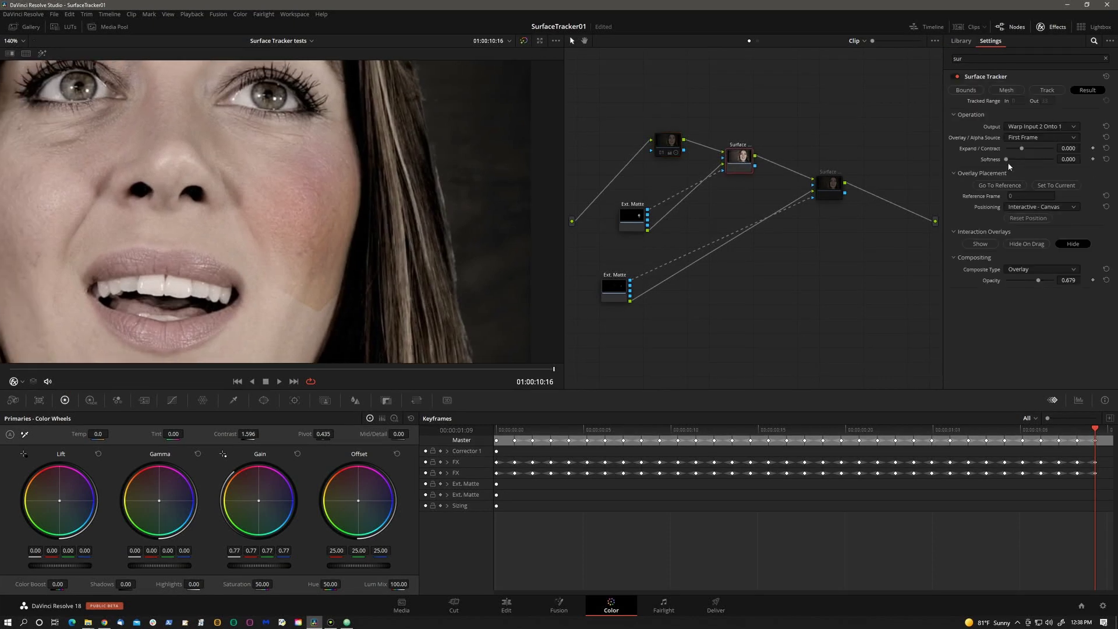
drag(1017, 159, 1020, 149)
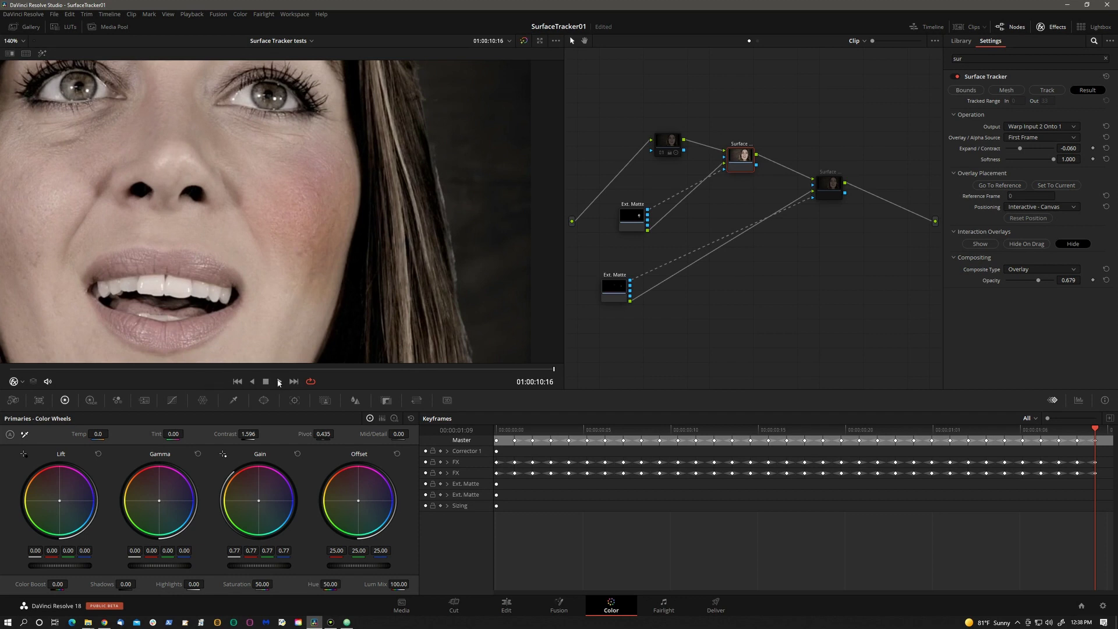
click(279, 381)
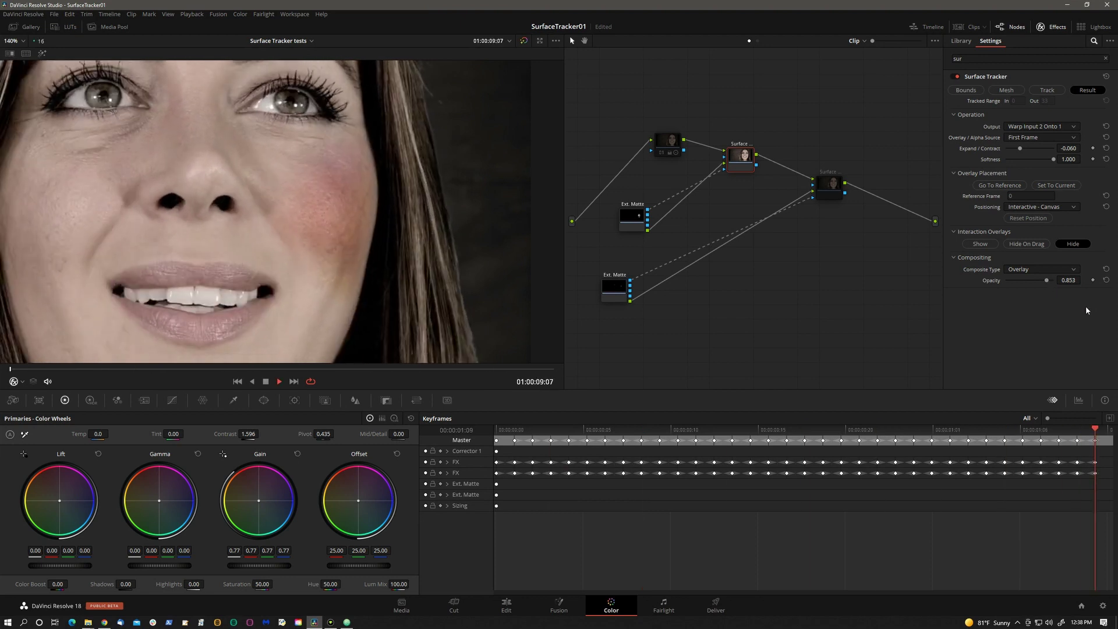
Hide the second tracker's mesh overlay and zoom the viewer onto the red scrapes
key(space)
click(833, 182)
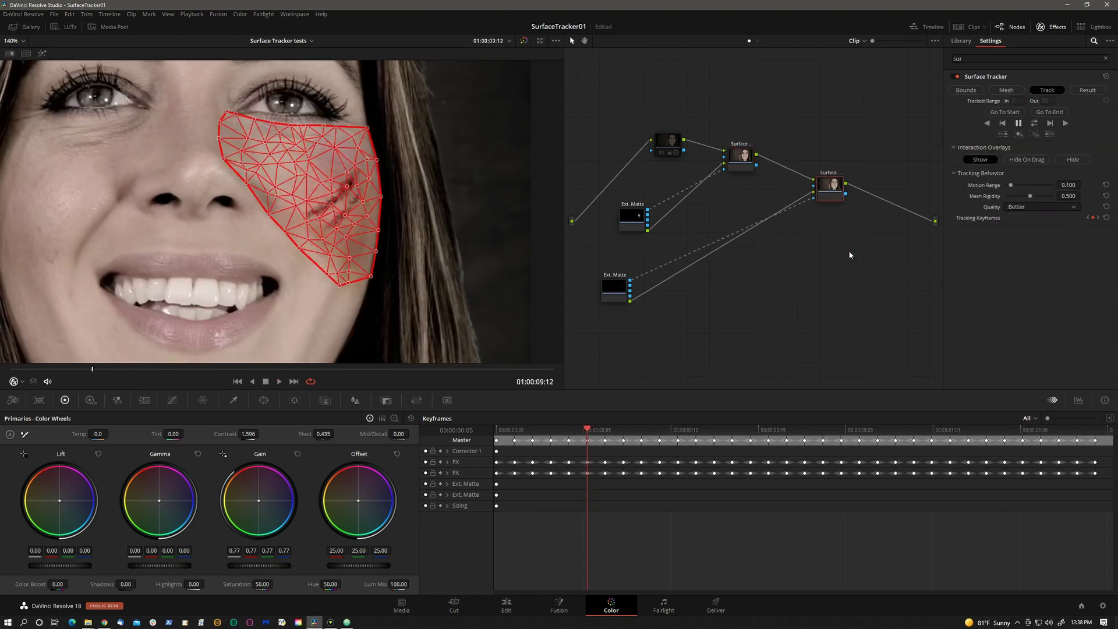
click(1075, 160)
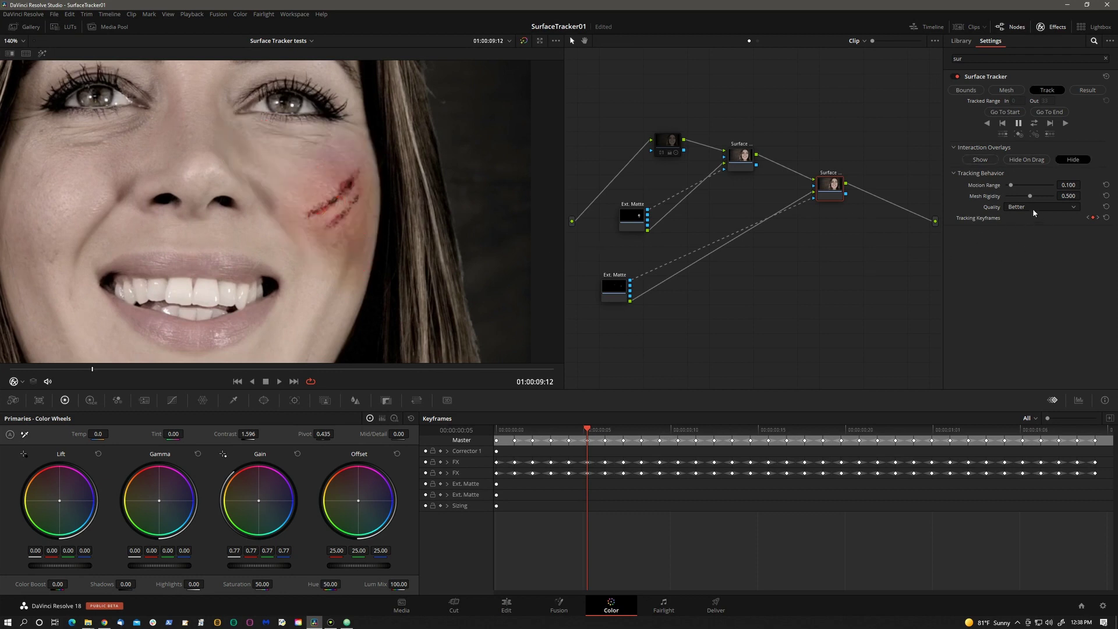
scroll(332, 235, up, 5)
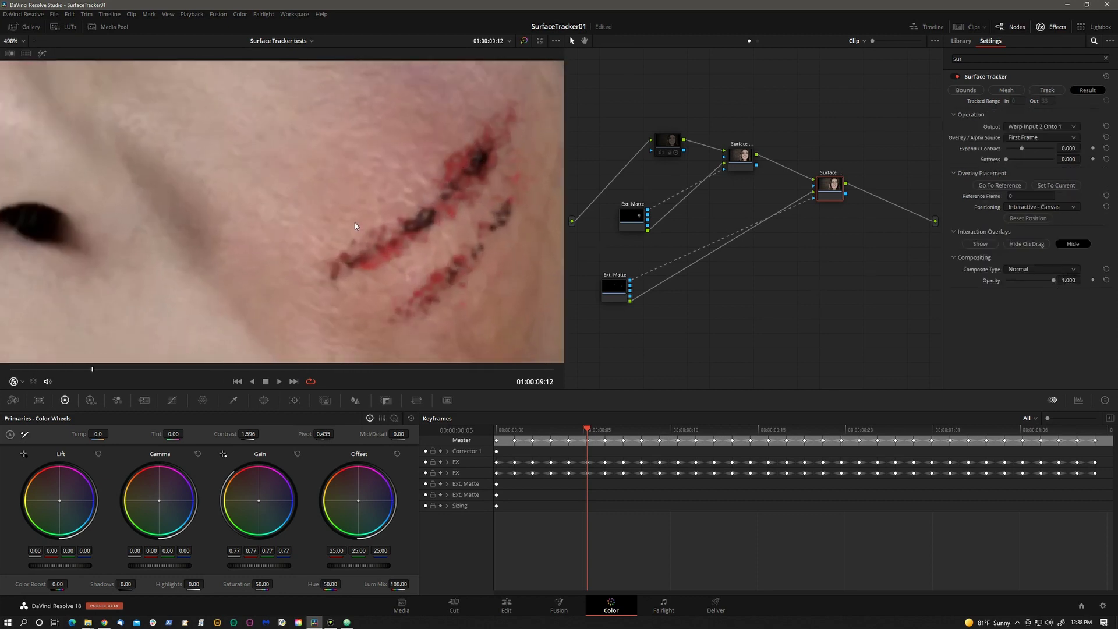
scroll(347, 229, up, 2)
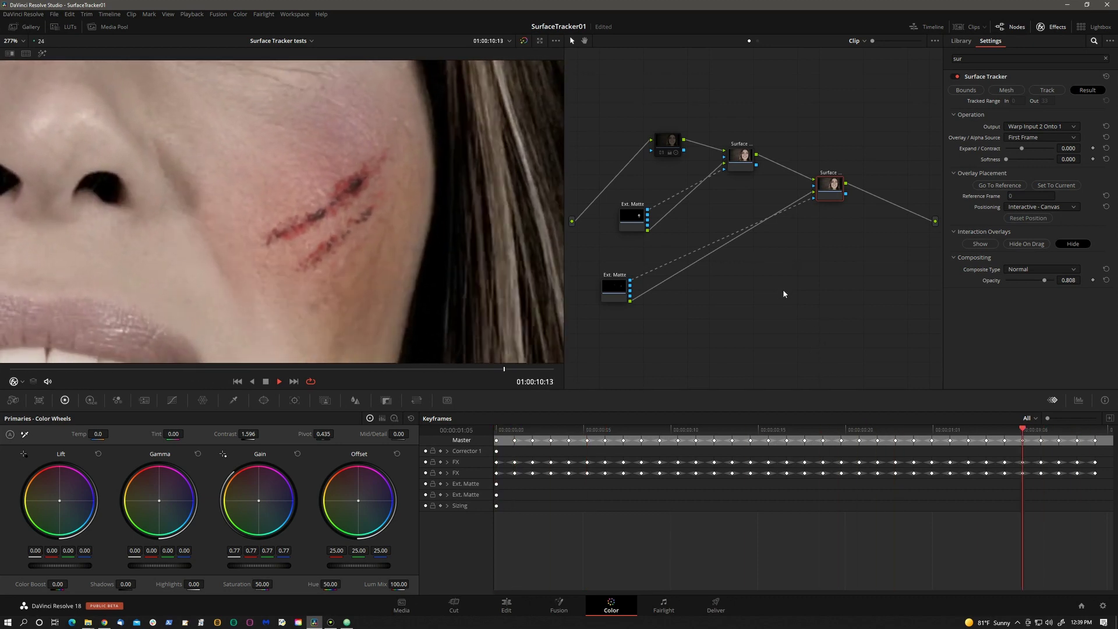
key(space)
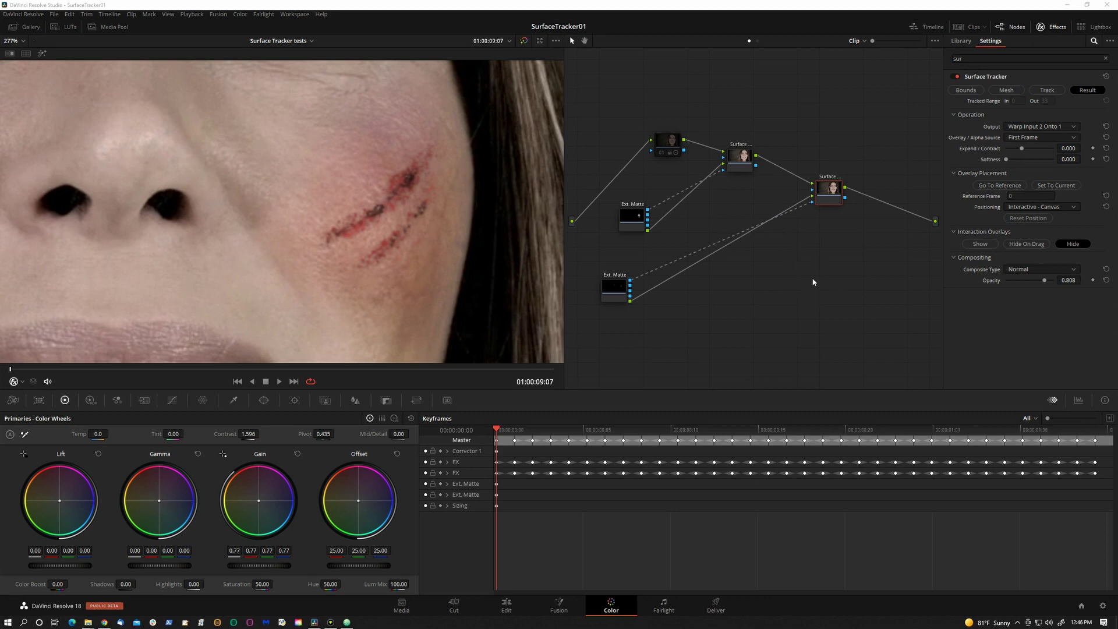
On the Edit page, Alt-drag a copy of the smile clip to the end of V1
click(506, 606)
click(847, 511)
drag(817, 515, 897, 514)
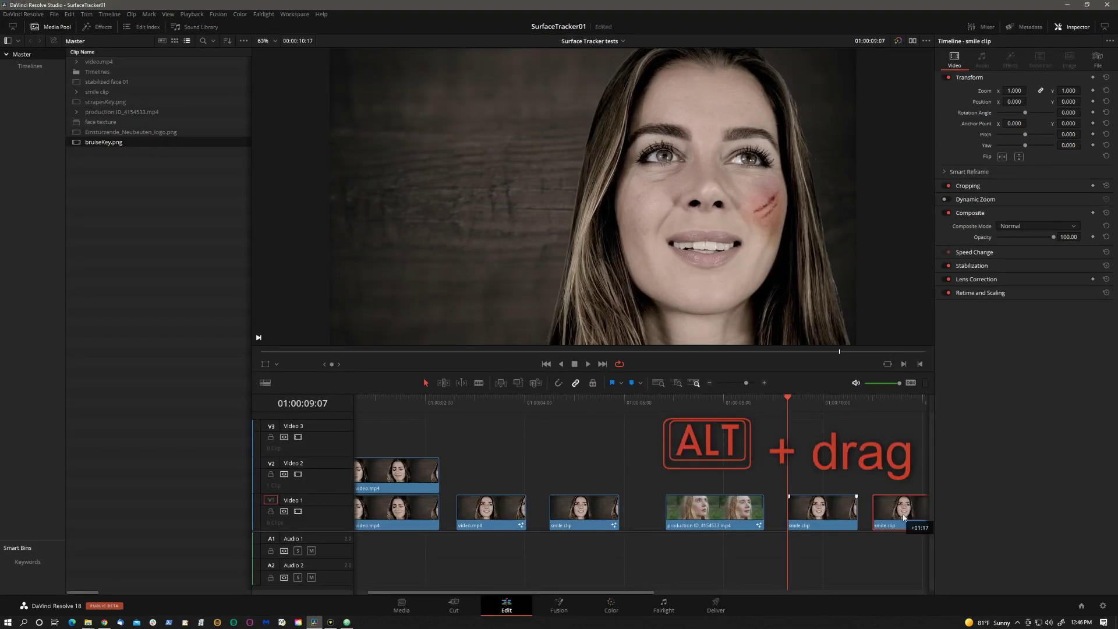
click(904, 399)
On the Color page, delete the copy's second surface tracker and Ext. Matte nodes
click(611, 606)
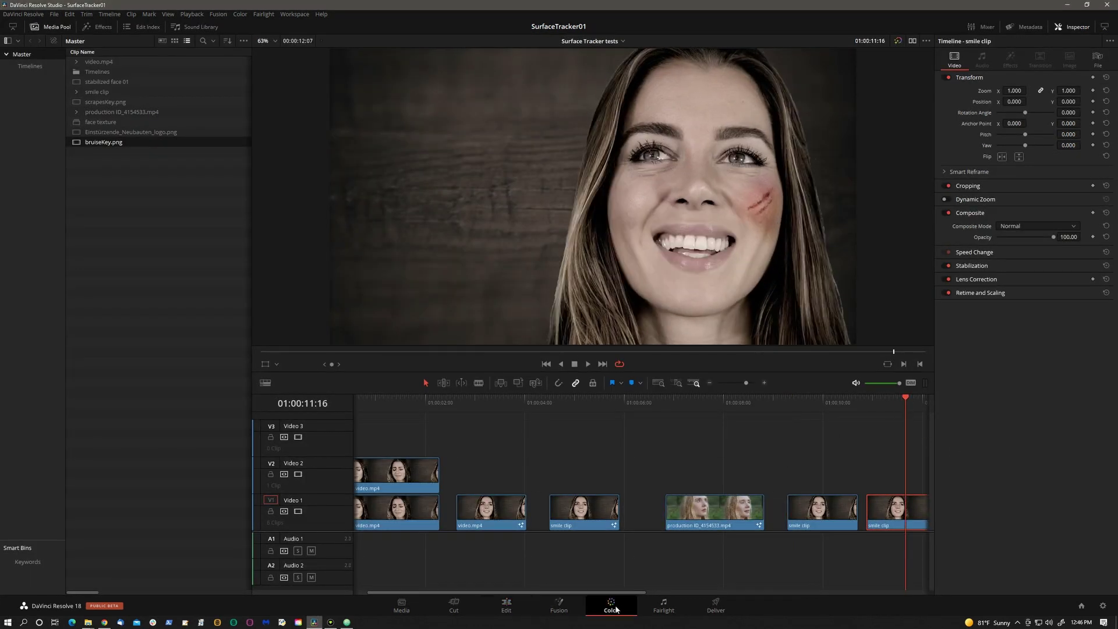
click(830, 194)
key(Delete)
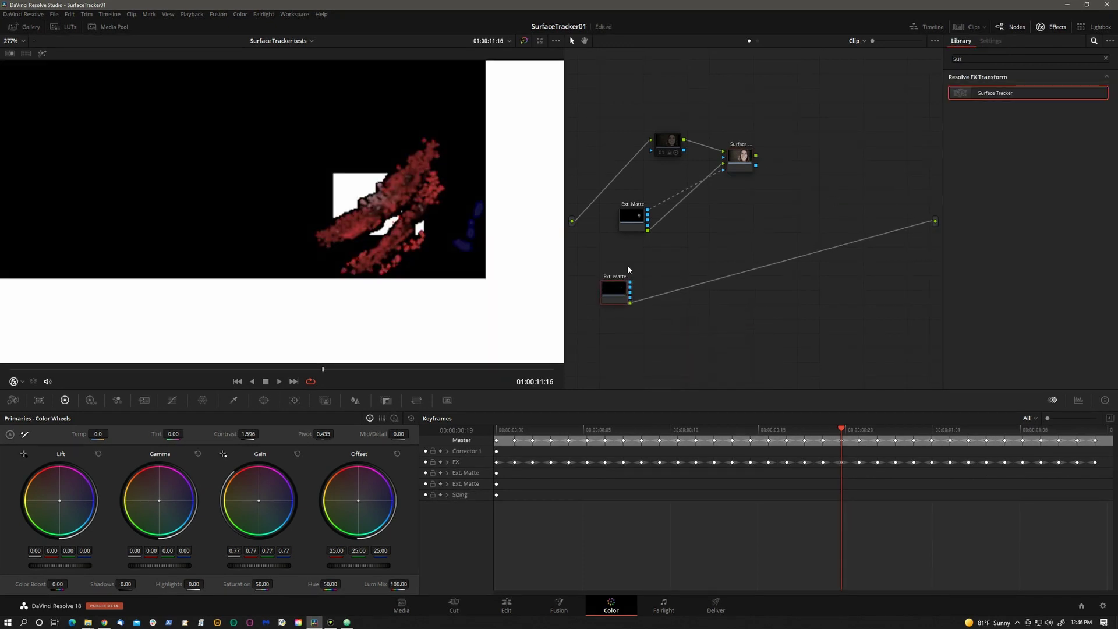
key(Delete)
key(Delete)
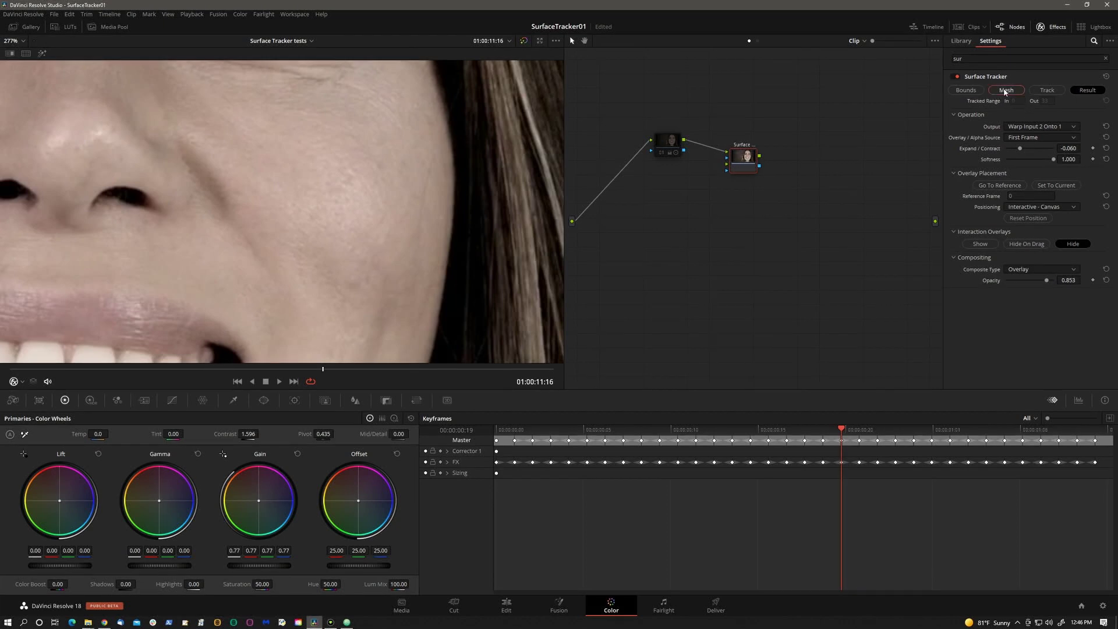
click(1006, 90)
scroll(394, 233, down, 5)
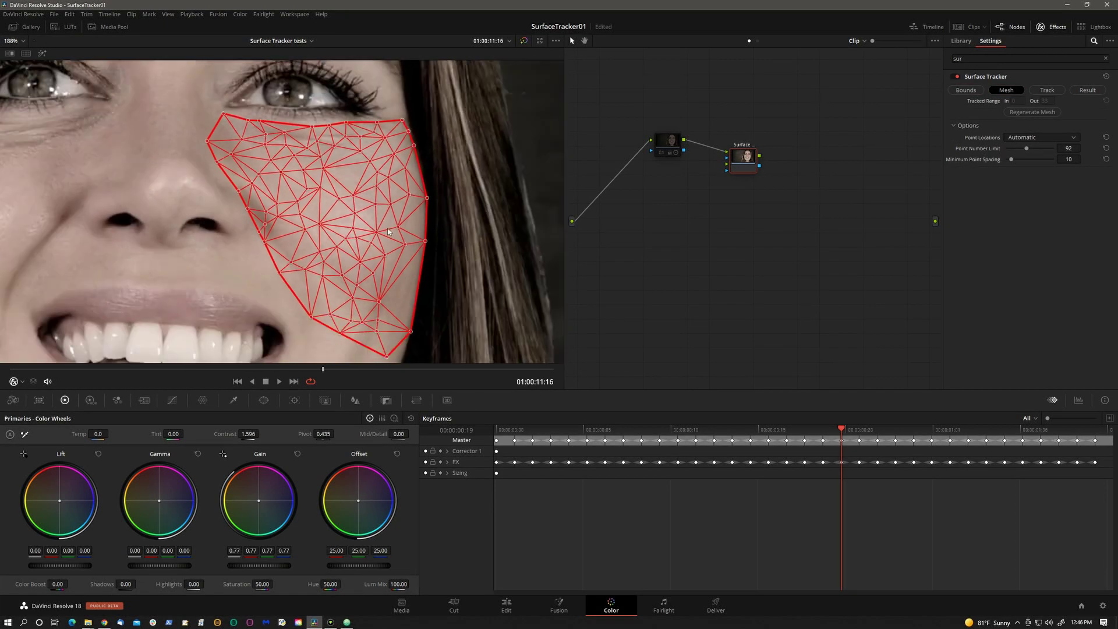
In Fusion, add a Paint node between MediaIn1 and MediaOut1 with a 0.0031 Stroke brush
click(566, 606)
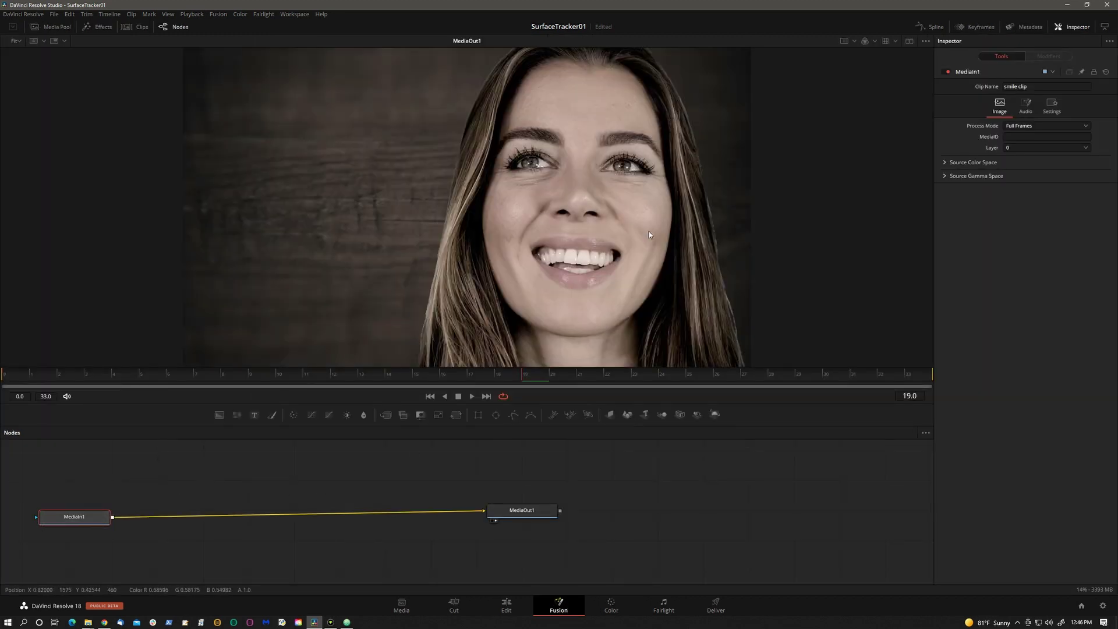
click(272, 415)
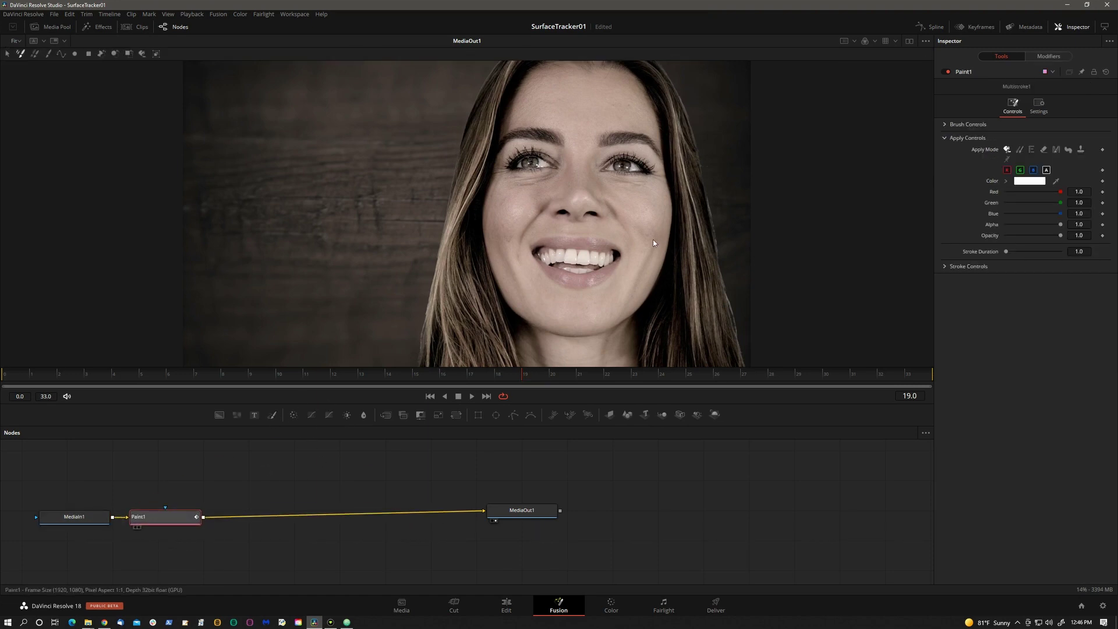
key(1)
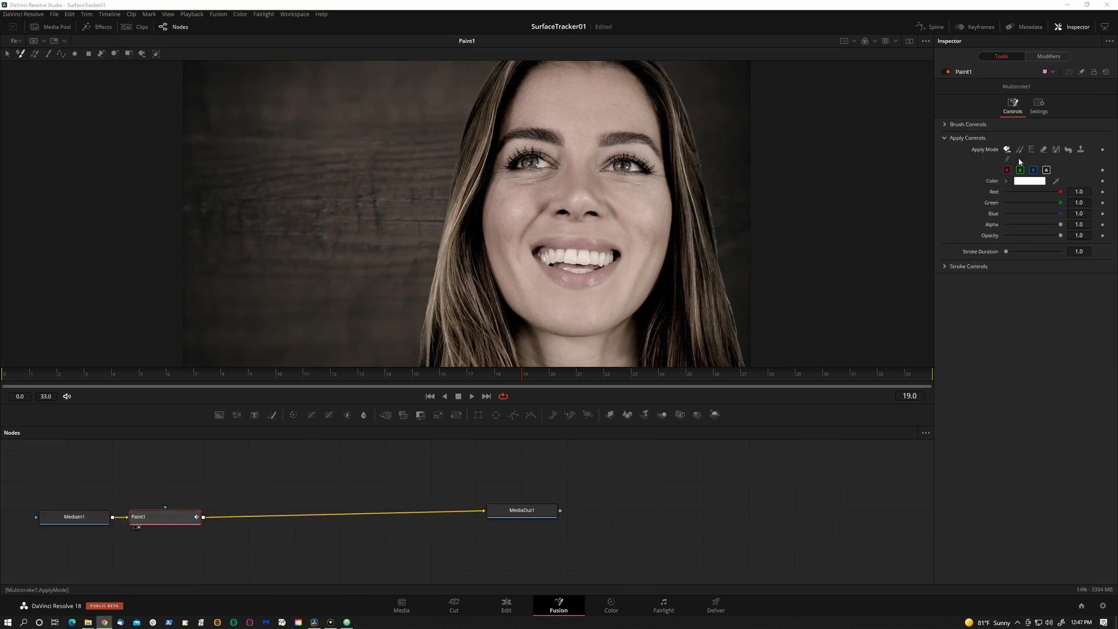
click(50, 56)
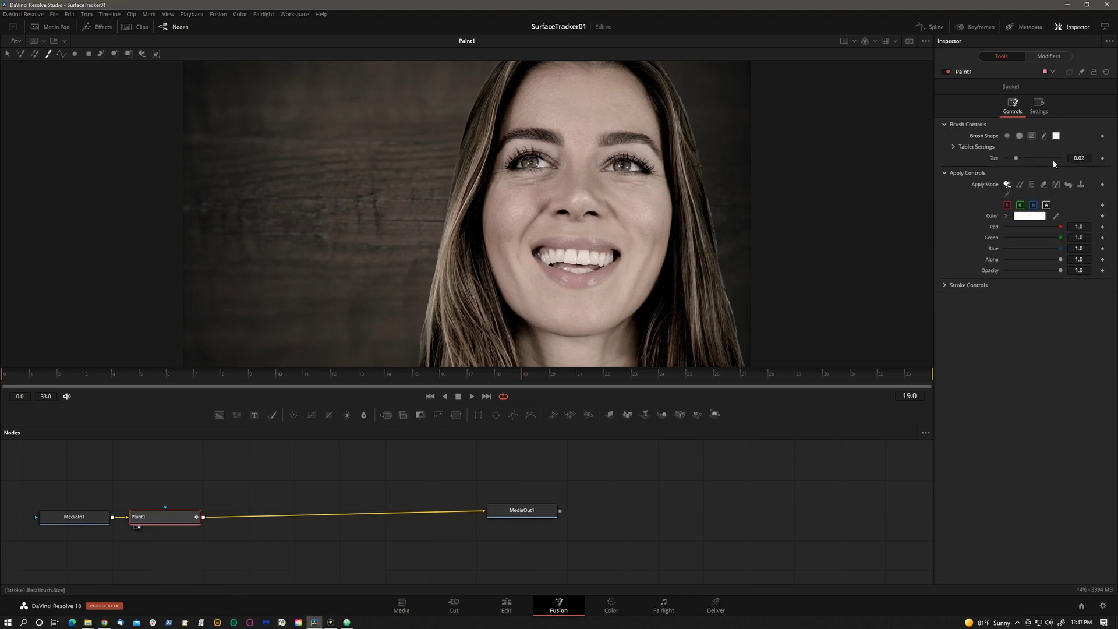
drag(1016, 158, 1007, 158)
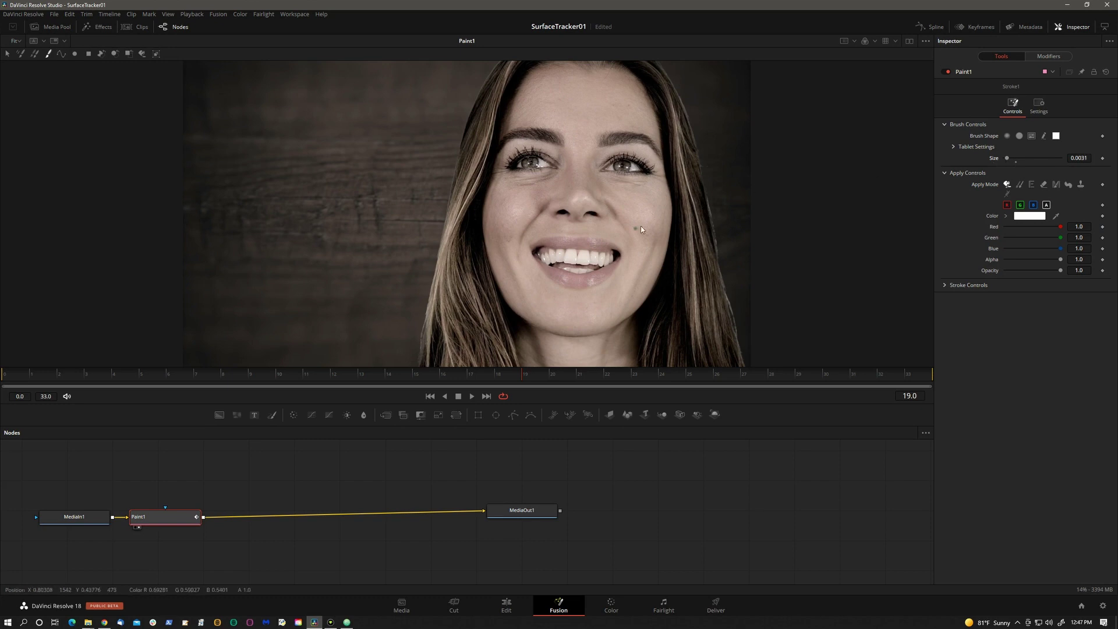
Paint the LA logo in blue on the cheek, then choose a darker blue
drag(623, 232, 535, 204)
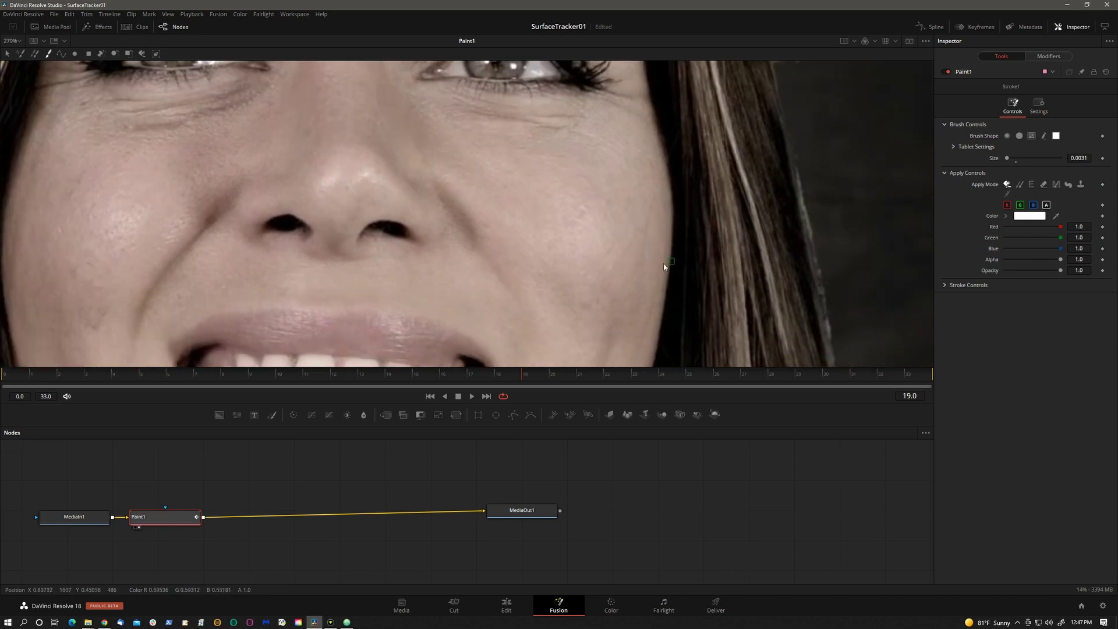
drag(1060, 226, 1049, 251)
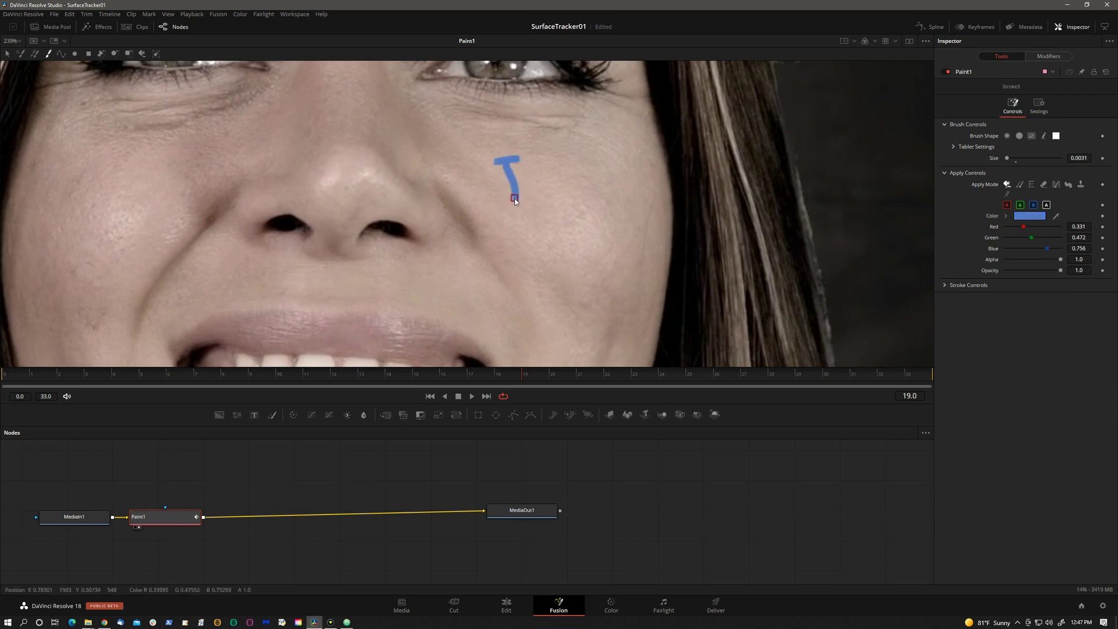
mouse_move(513, 199)
mouse_down()
mouse_move(561, 177)
mouse_move(561, 188)
mouse_move(536, 169)
mouse_move(525, 222)
mouse_move(534, 177)
mouse_move(565, 219)
mouse_up()
scroll(572, 201, up, 3)
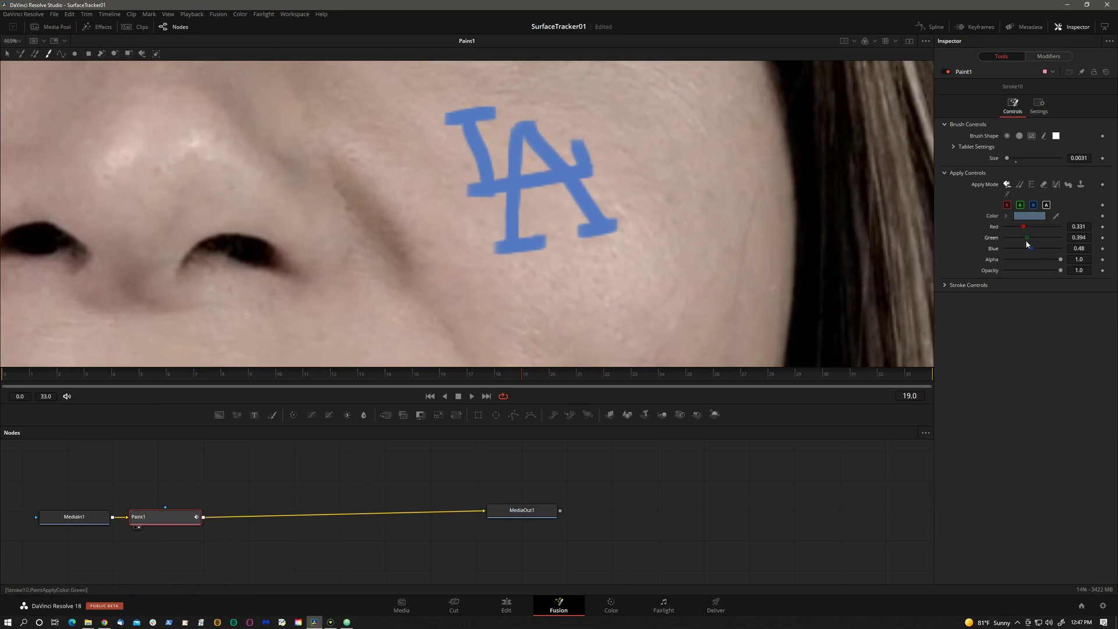
drag(1027, 238, 1015, 227)
scroll(626, 202, down, 3)
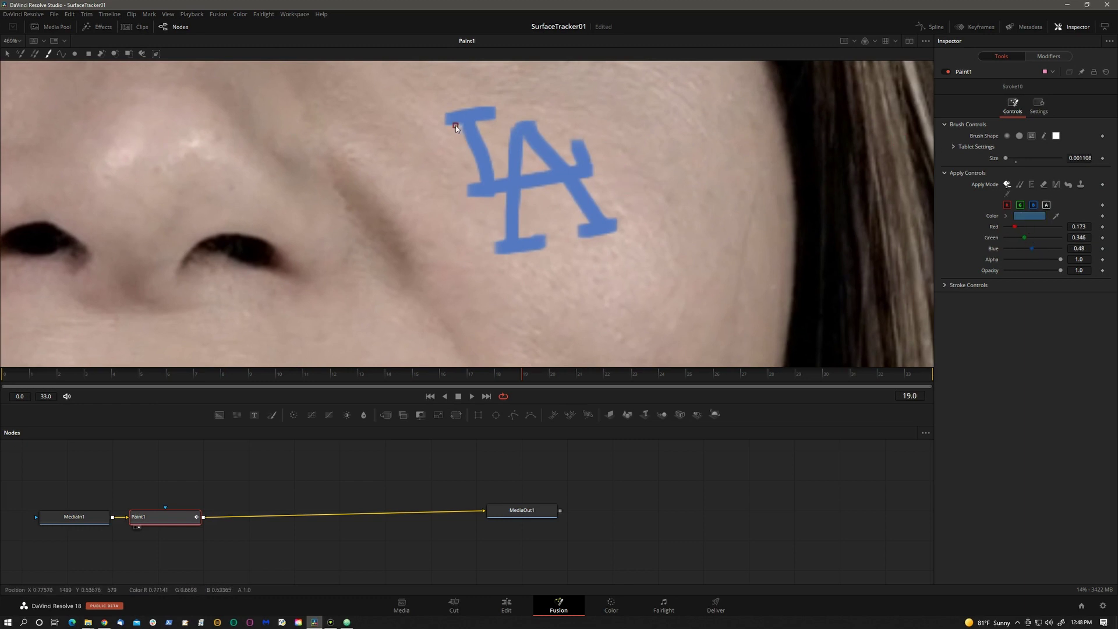
Shade the edges of the L and A letters with darker blue strokes
drag(456, 125, 463, 123)
drag(473, 197, 596, 174)
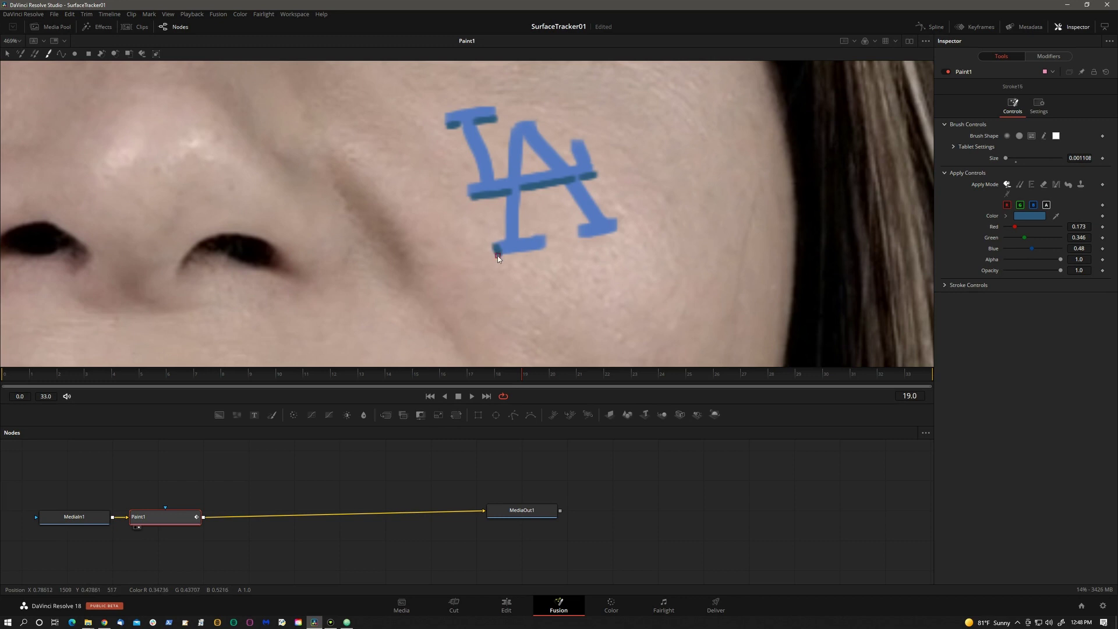
drag(495, 249, 546, 244)
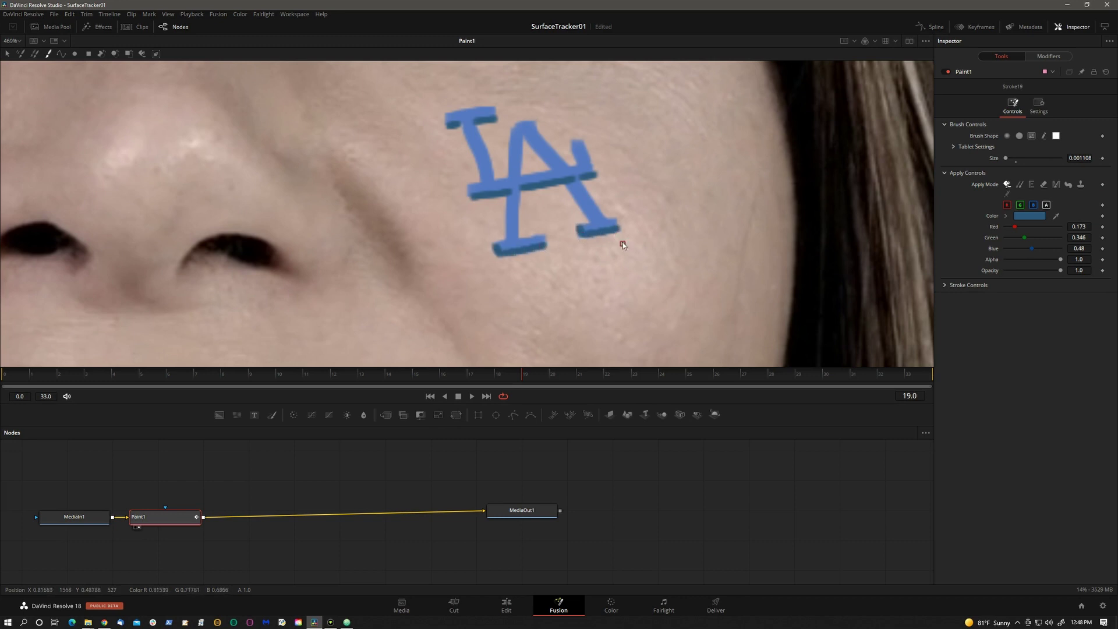
mouse_move(1055, 216)
mouse_down()
mouse_move(574, 183)
mouse_move(581, 174)
mouse_up()
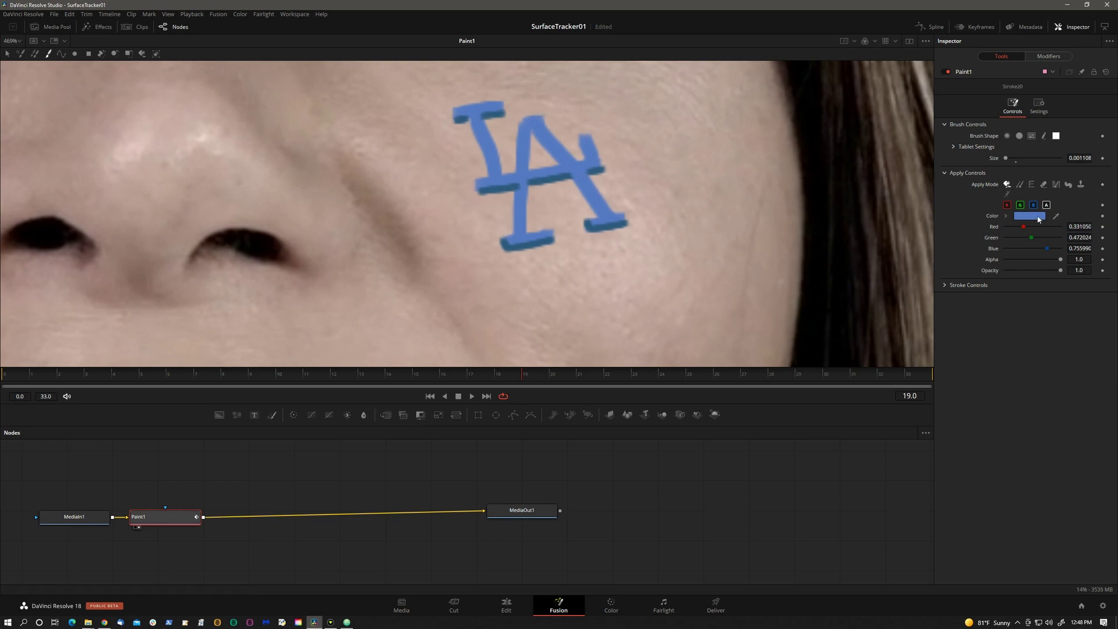
drag(1056, 215, 609, 218)
drag(536, 140, 569, 184)
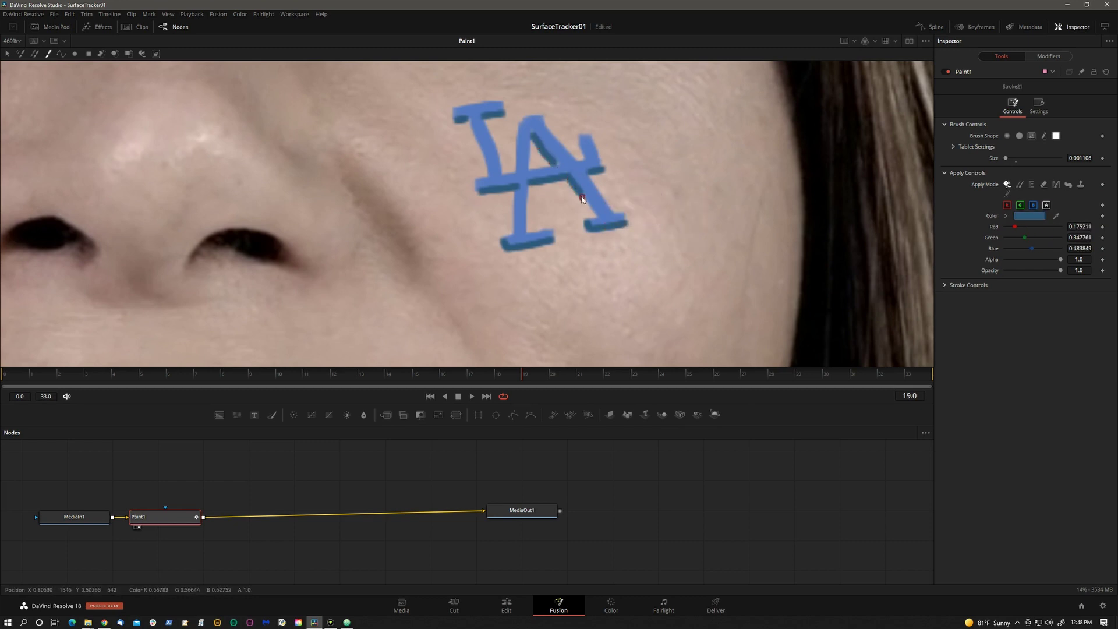
drag(585, 203, 599, 220)
drag(512, 223, 520, 120)
drag(469, 120, 485, 160)
drag(580, 143, 584, 163)
View the tracked LA logo in the Surface Tracker Result on the Color page and scrub
click(610, 605)
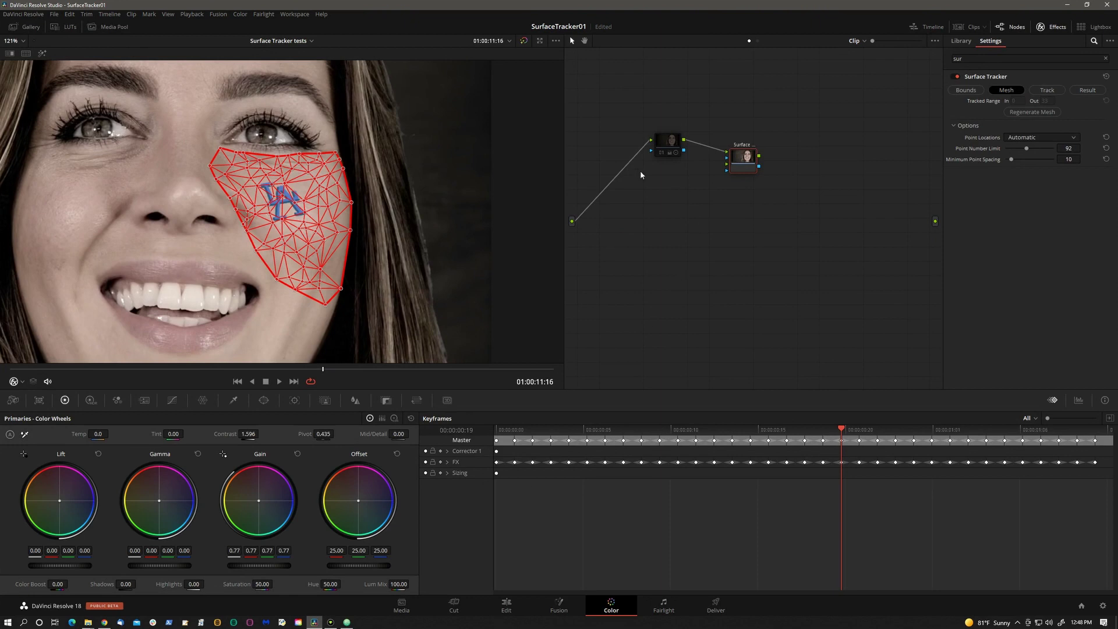
click(1087, 90)
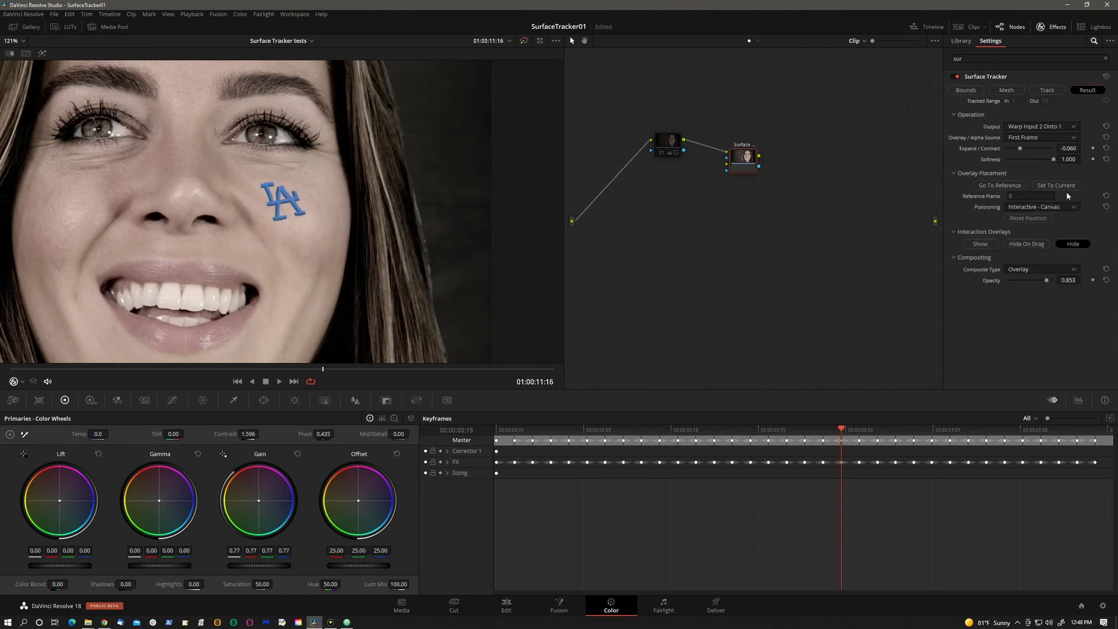
drag(303, 367, 159, 376)
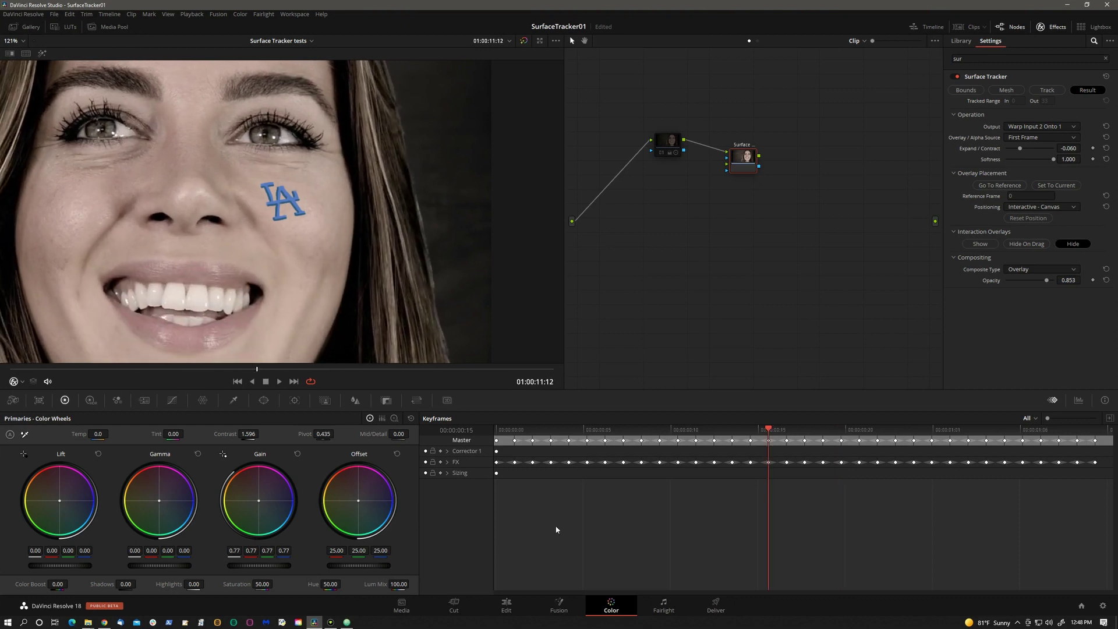
Add a Background node and wire Background1 into Paint1, pulling Paint1 out of the main chain
click(559, 606)
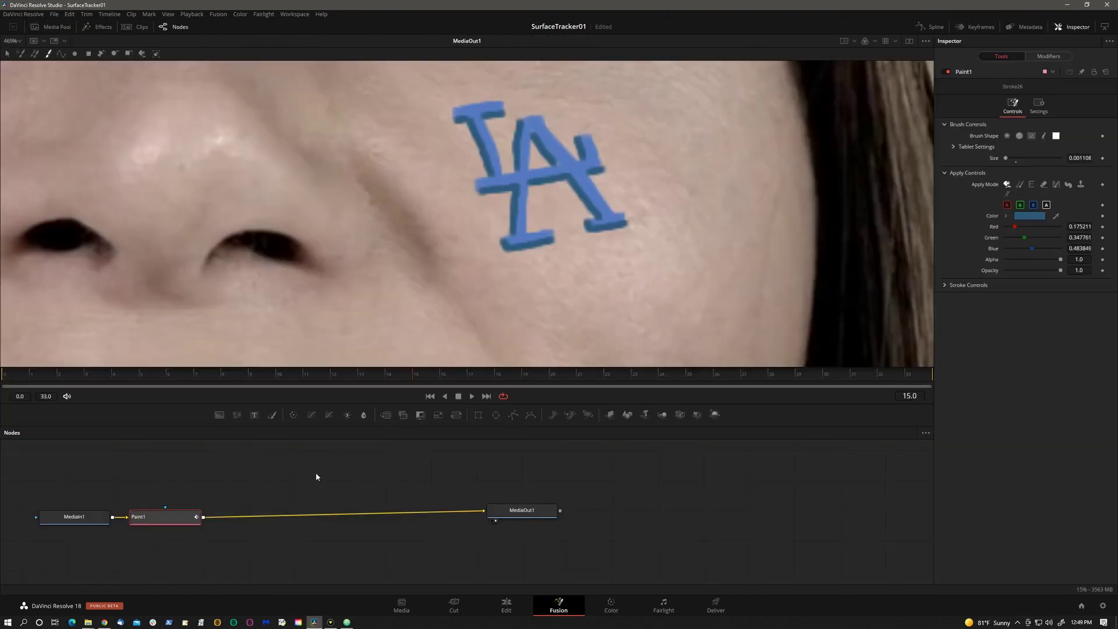
click(294, 446)
key(ctrl+space)
text(mo)
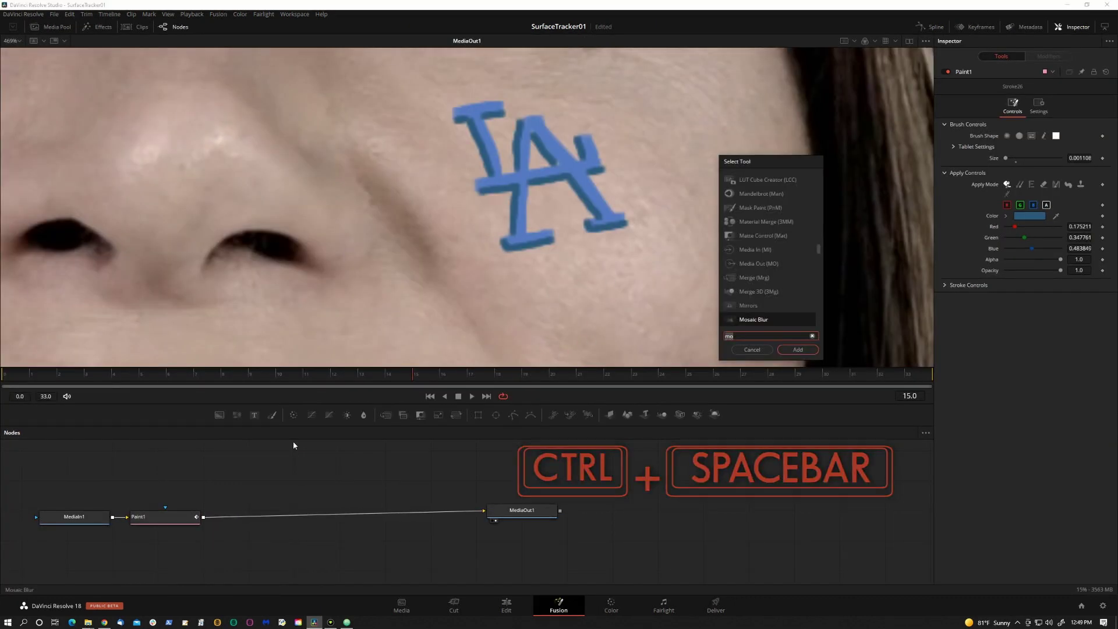
key(BackSpace)
key(BackSpace)
text(bg)
key(Return)
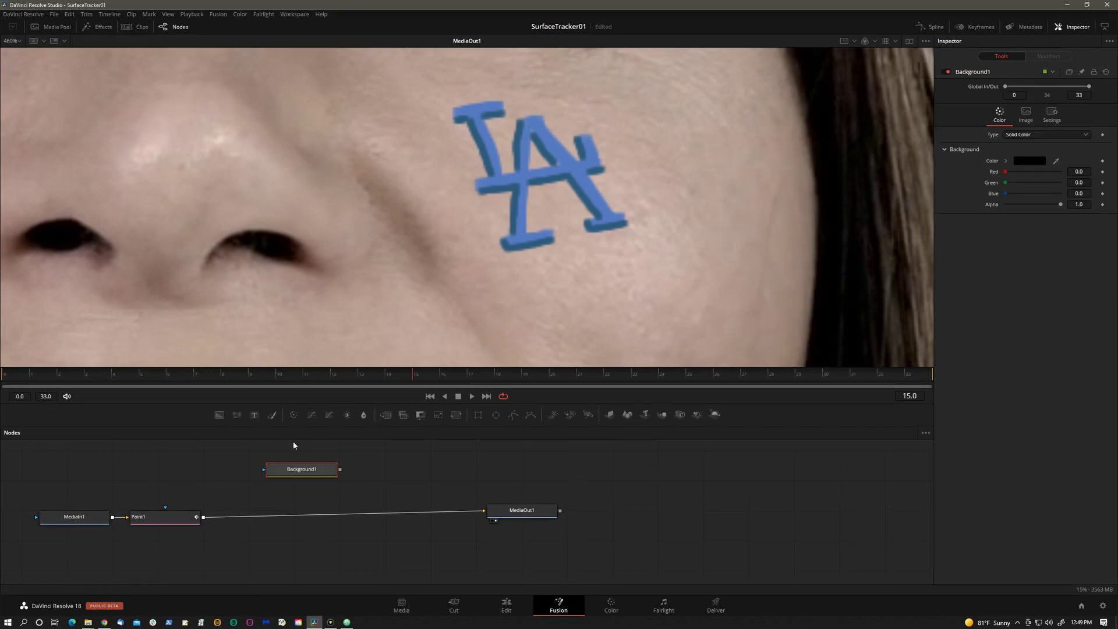
drag(314, 476, 145, 476)
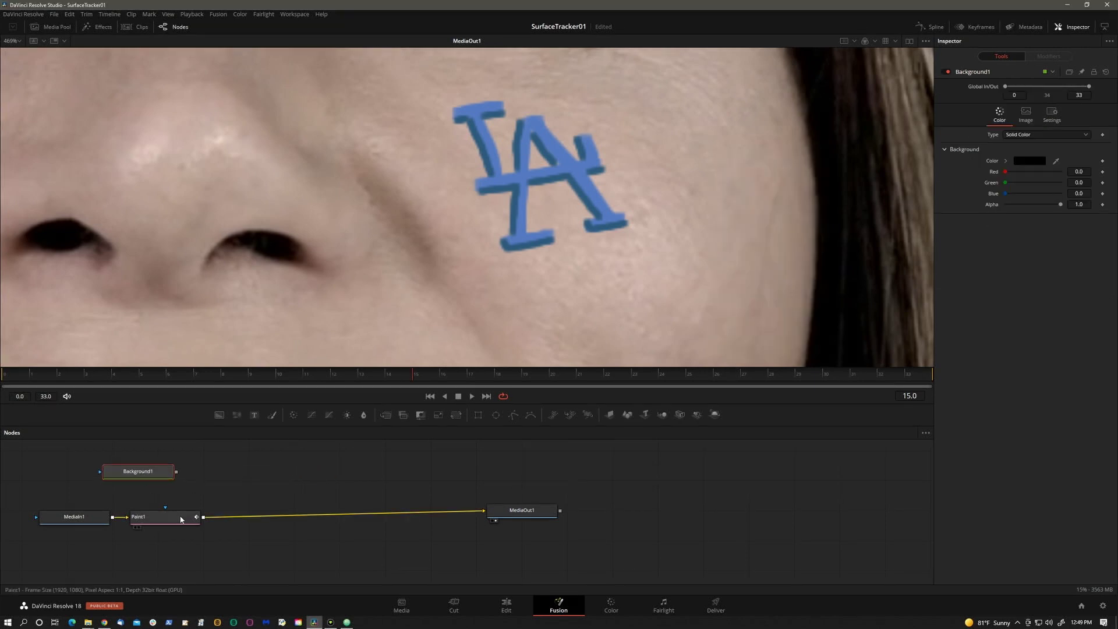
mouse_move(181, 519)
mouse_down()
mouse_move(247, 468)
mouse_move(257, 475)
mouse_up()
drag(138, 471, 287, 477)
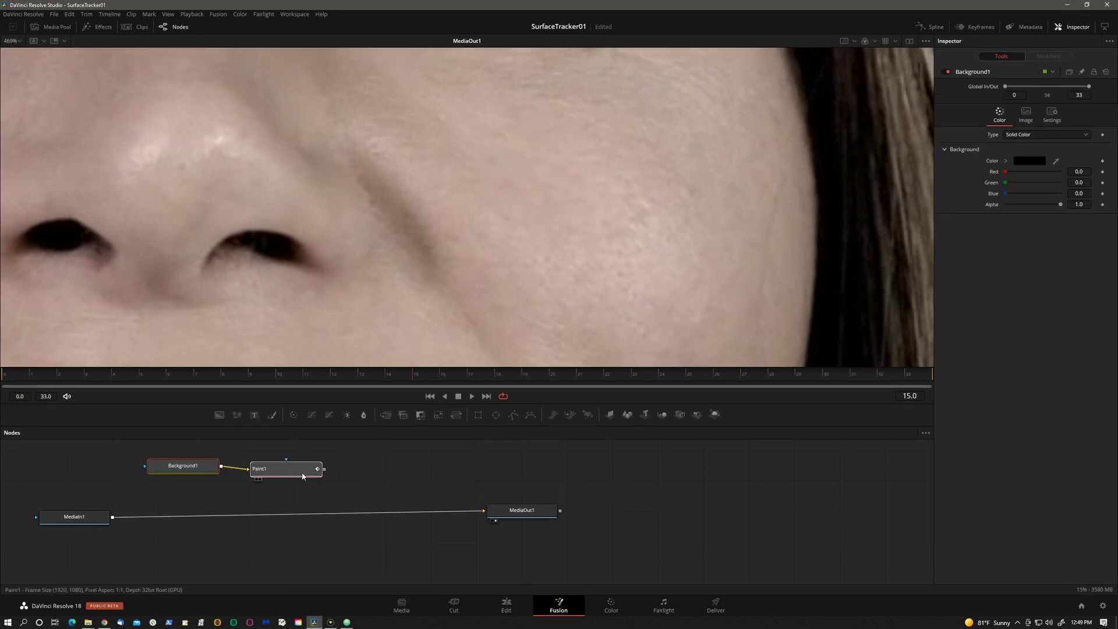
Add a second Media Out node, MediaOut2, after Paint1
click(313, 471)
key(ctrl+space)
text(bg)
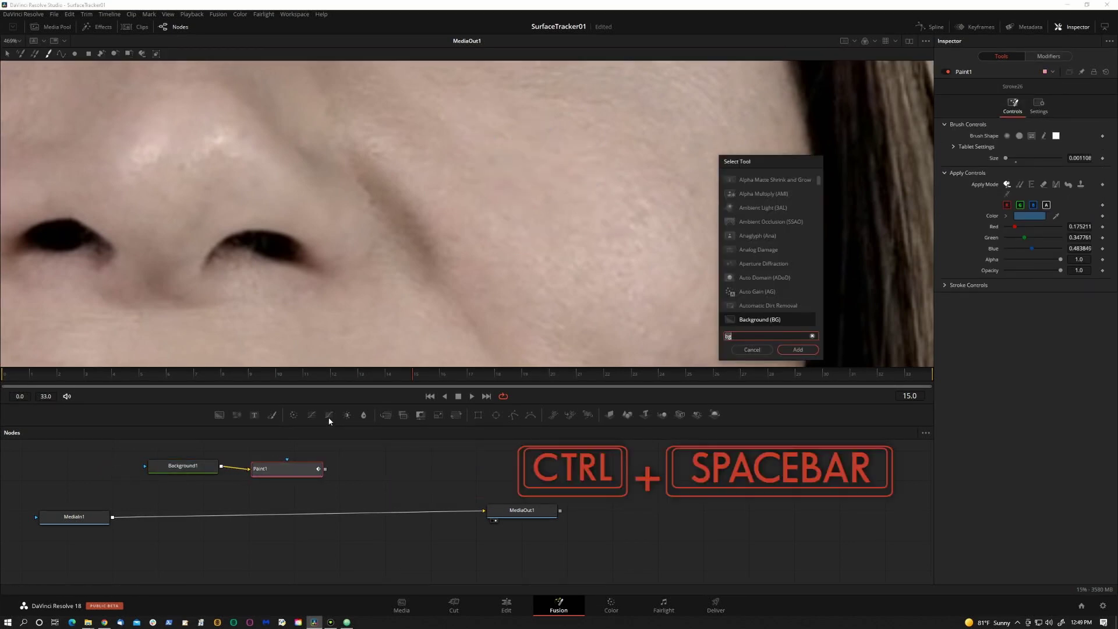
text(mo)
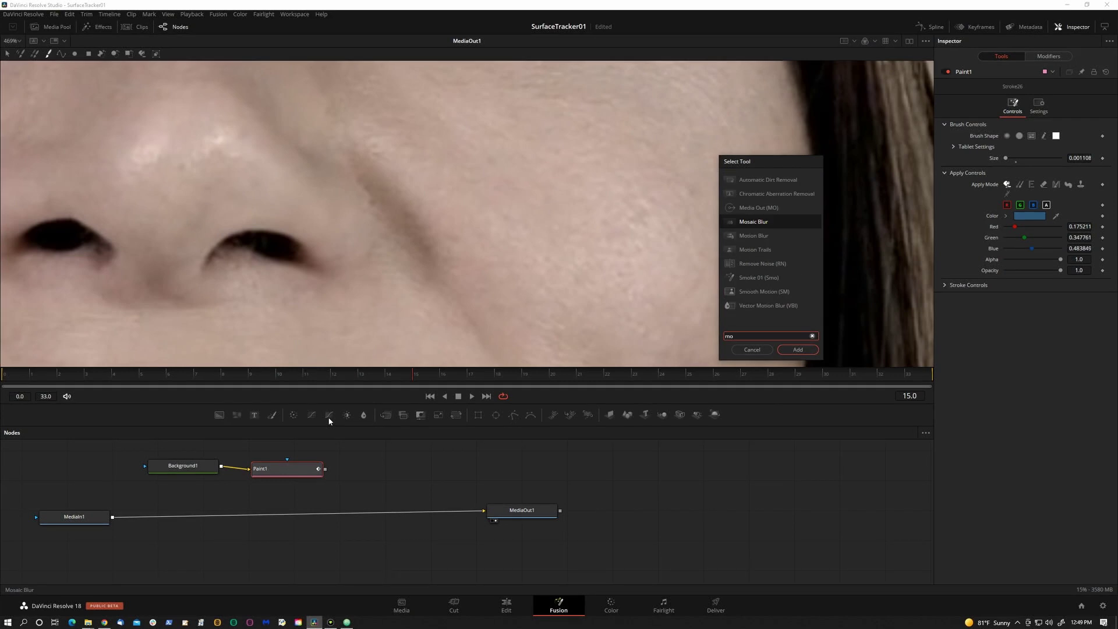
key(Up)
key(Return)
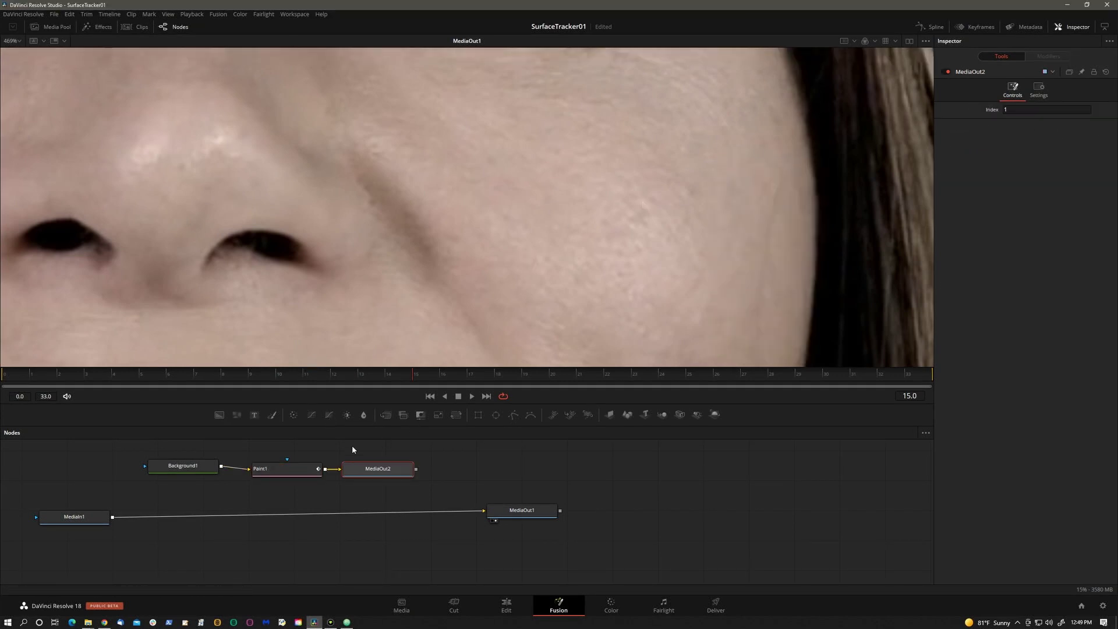
Set Background1's Alpha to 0 so MediaOut2 shows the LA logo over a transparent checkerboard
drag(181, 466, 145, 473)
scroll(144, 473, down, 1)
key(1)
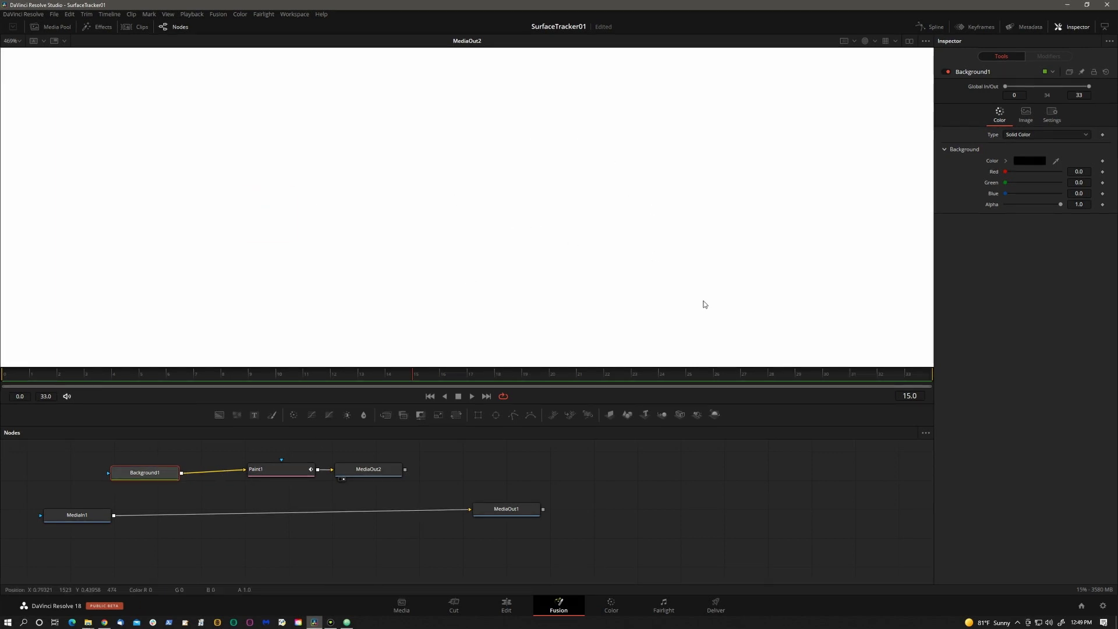
click(1060, 204)
drag(1061, 205, 1003, 205)
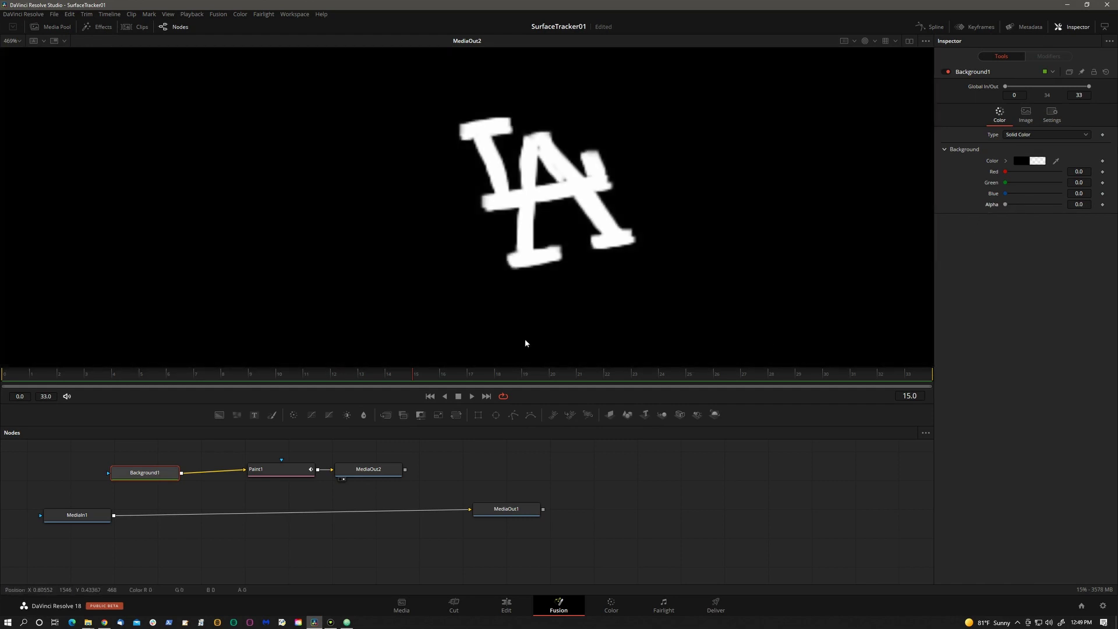
key(c)
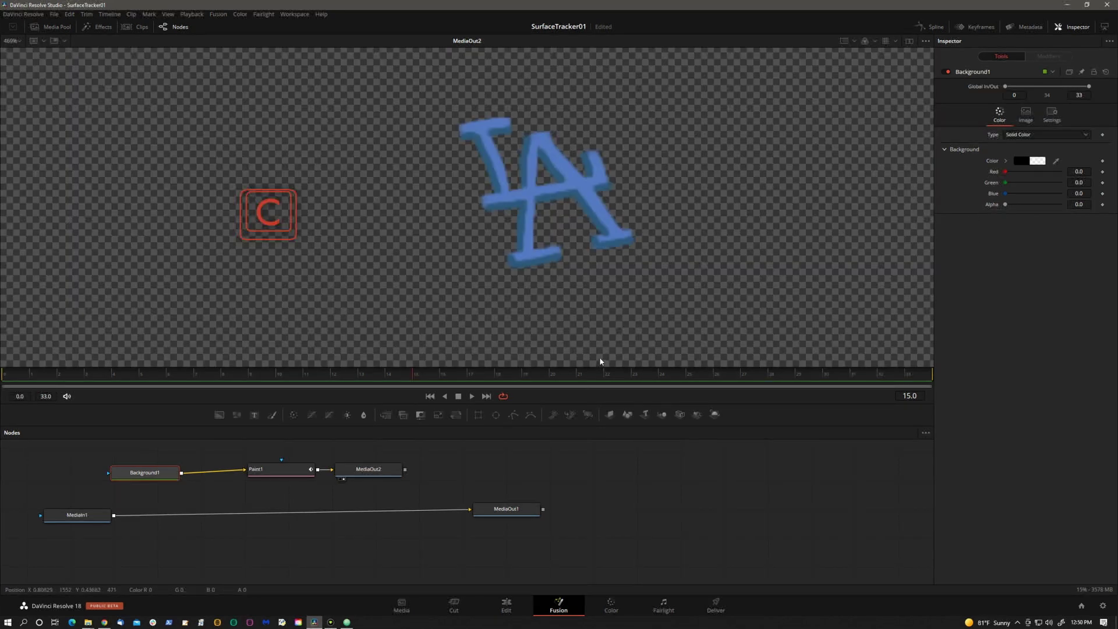
drag(369, 472, 419, 470)
click(610, 606)
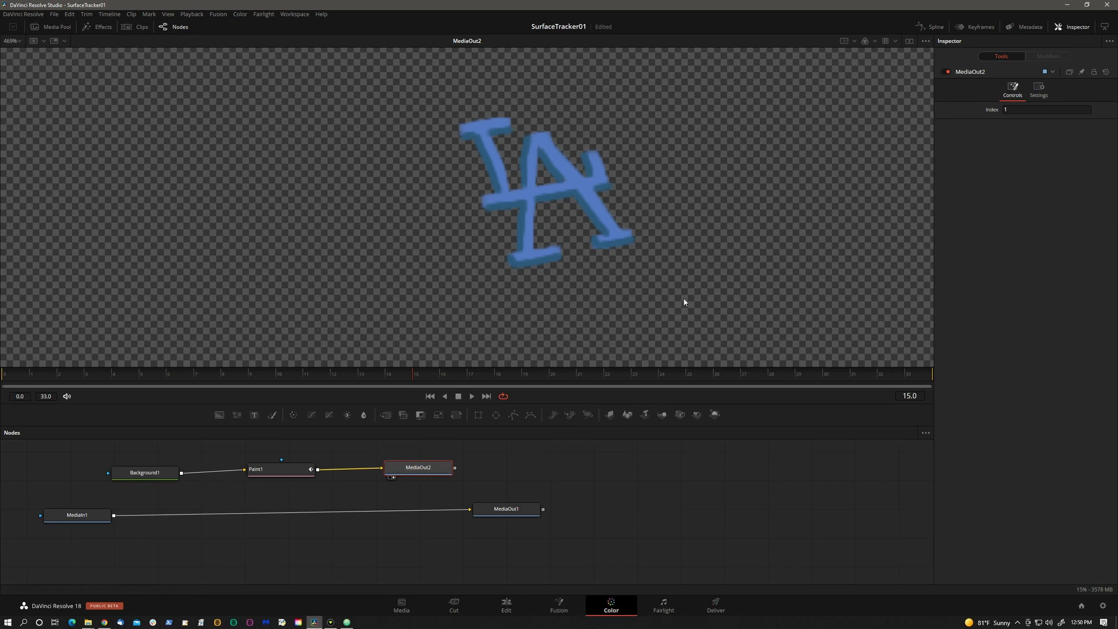
Add a source node for the logo and connect it to the Surface Tracker's blue overlay input
right_click(588, 244)
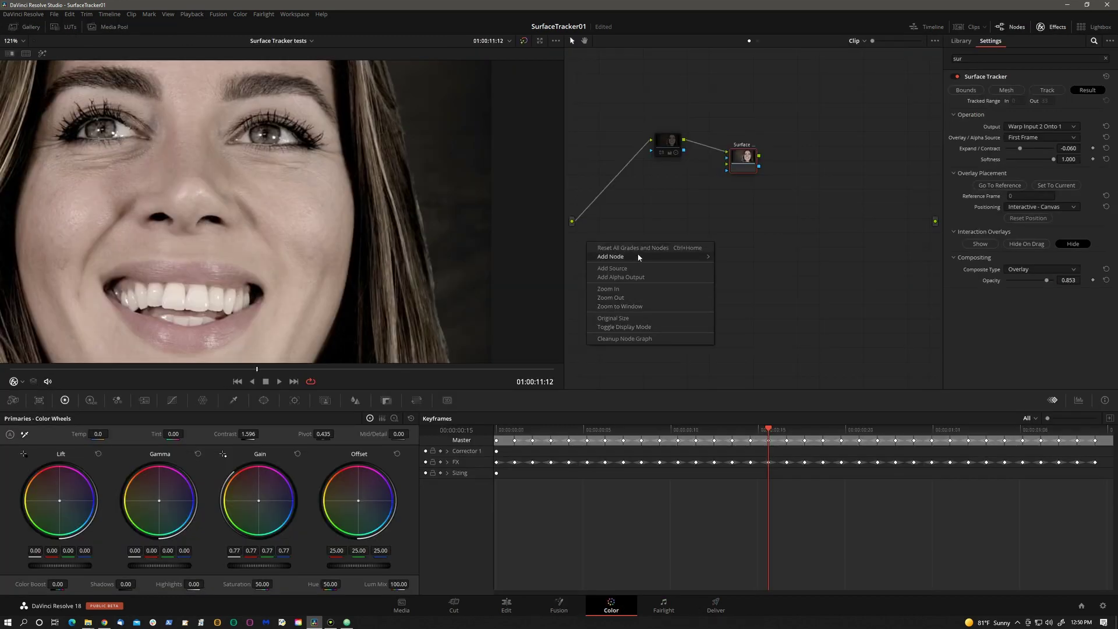
click(612, 269)
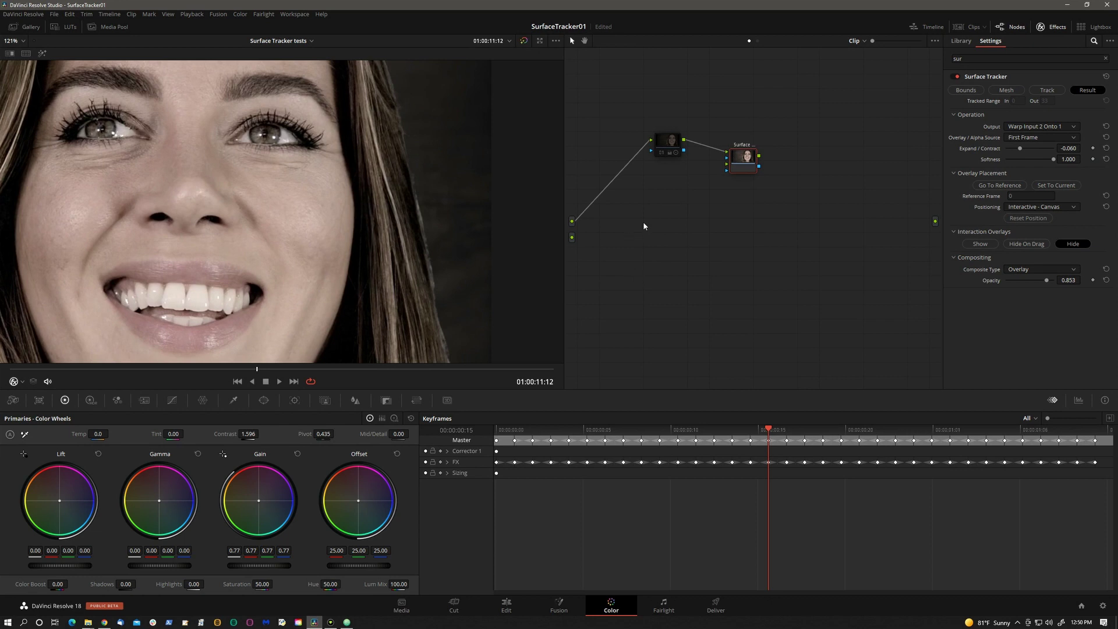
drag(713, 172, 726, 167)
drag(573, 239, 935, 221)
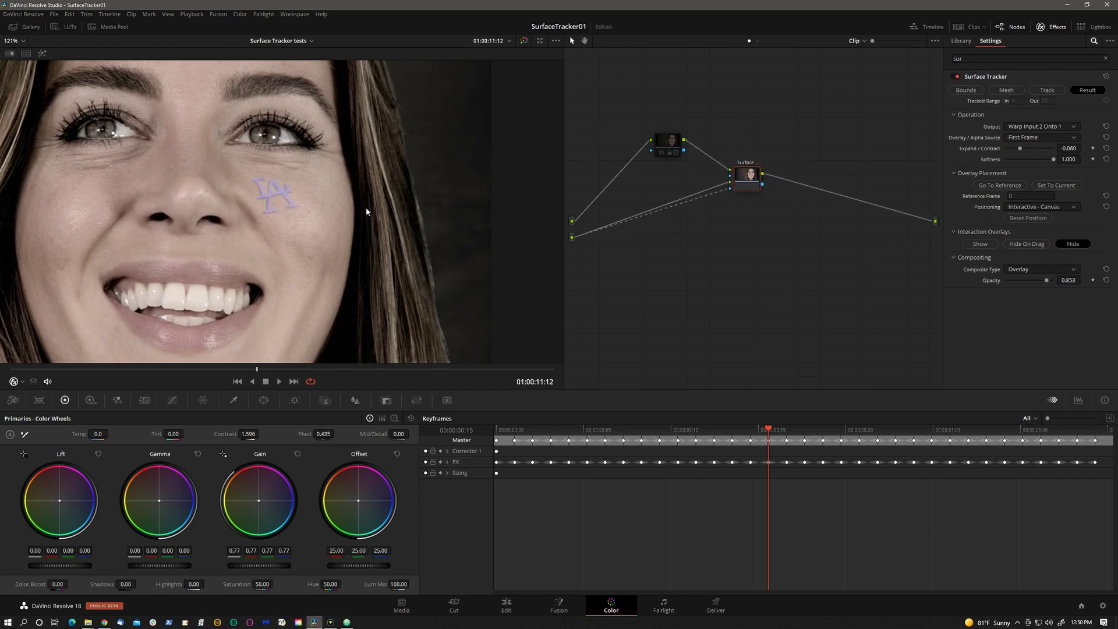
scroll(362, 209, up, 5)
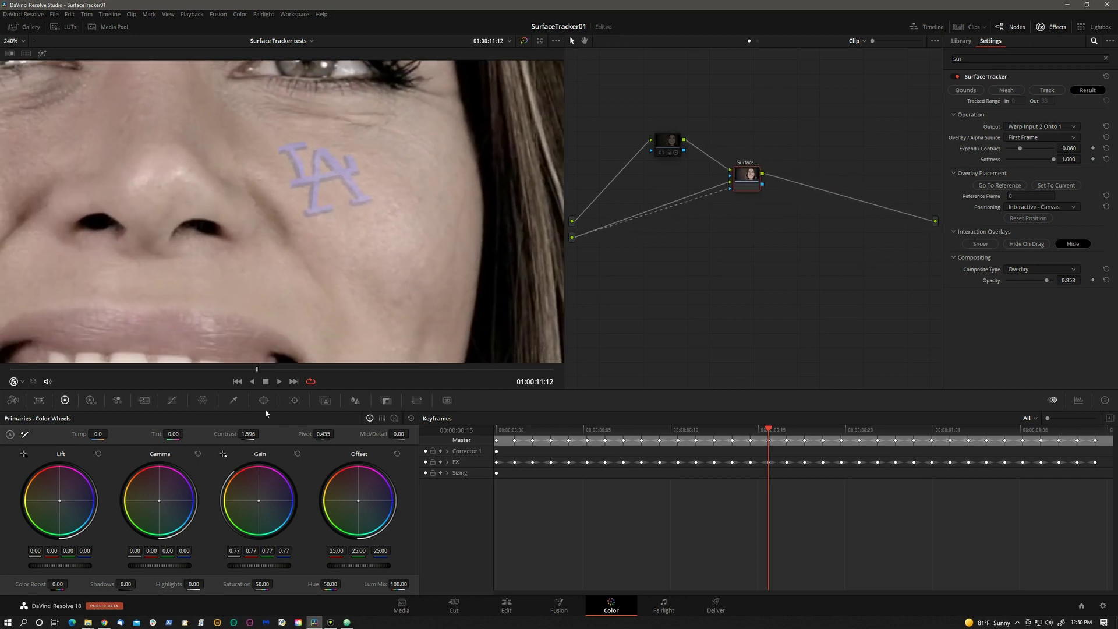
Set the logo's Composite Type to Multiply and lower Opacity to about 0.6
click(279, 381)
click(237, 381)
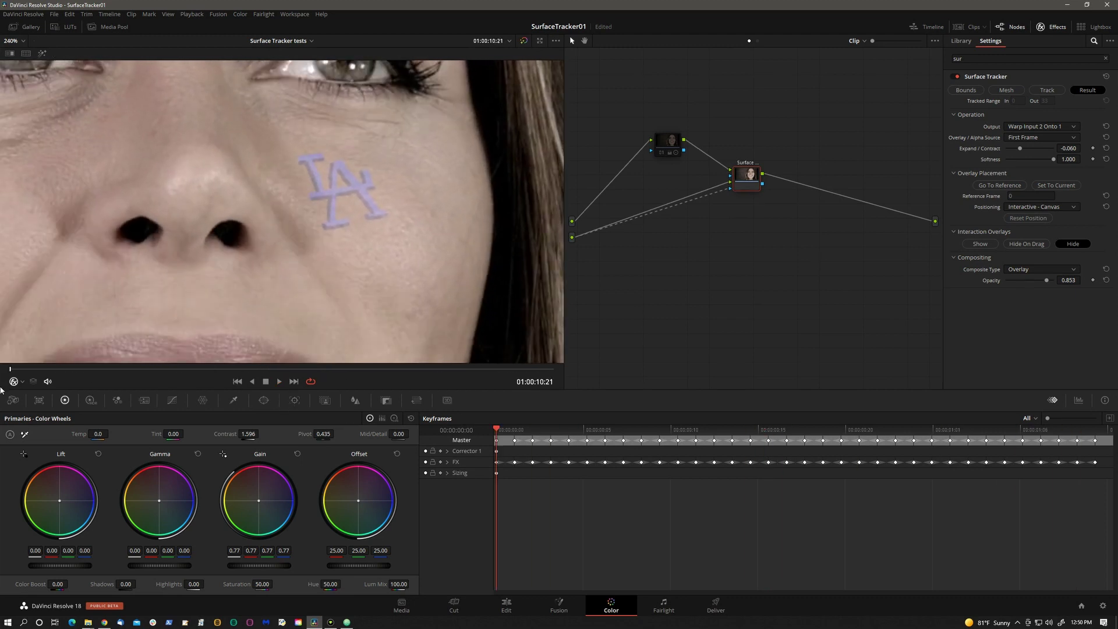
click(1037, 275)
click(1028, 309)
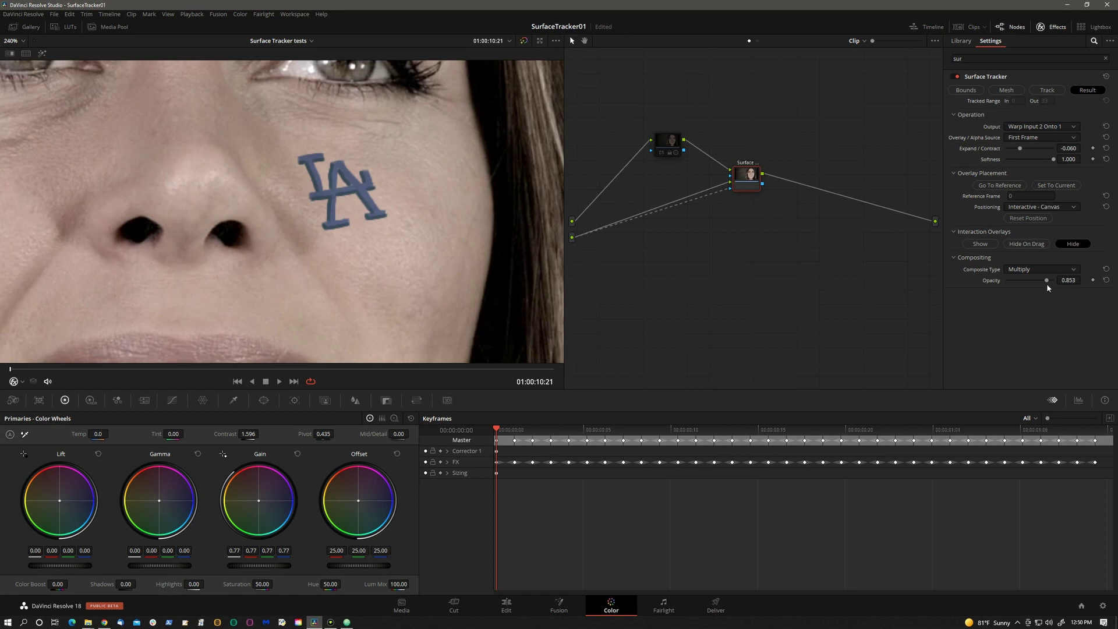
drag(1047, 284, 1035, 282)
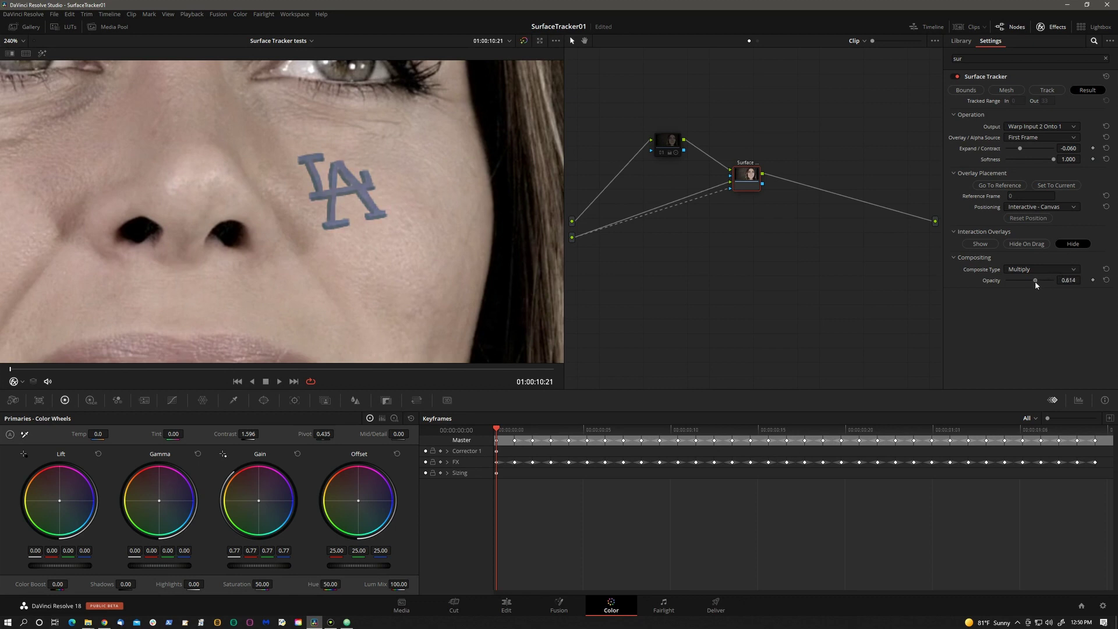
Using Sliders positioning, zoom the logo to 1.247, offset X -0.060, Y -0.014, opacity 0.477
click(1048, 208)
click(1029, 227)
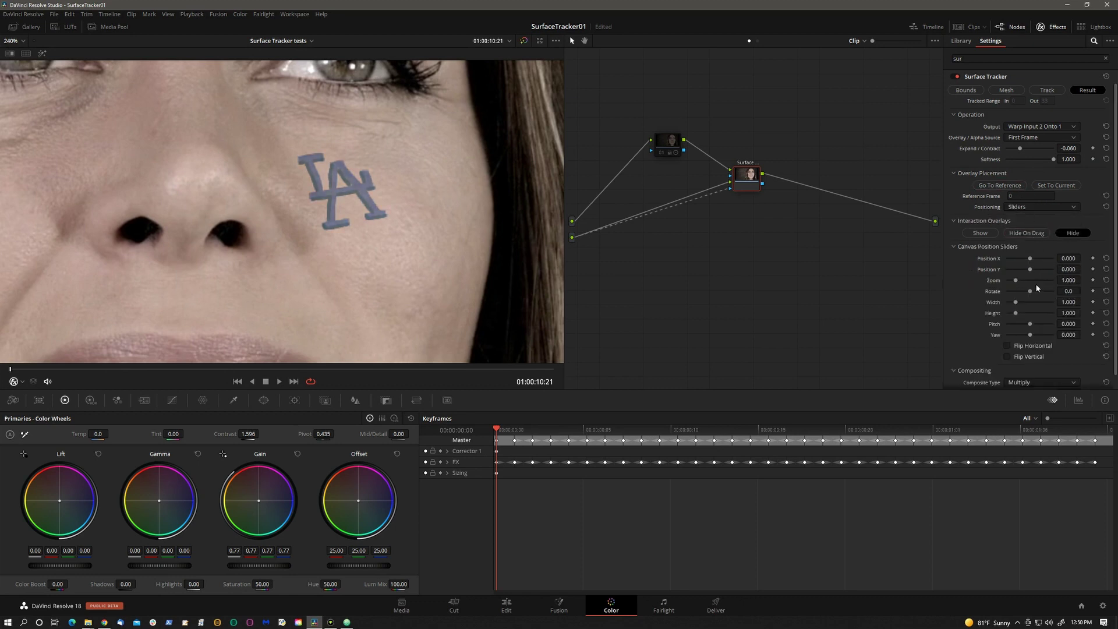
drag(1016, 282, 1070, 271)
scroll(1065, 372, down, 1)
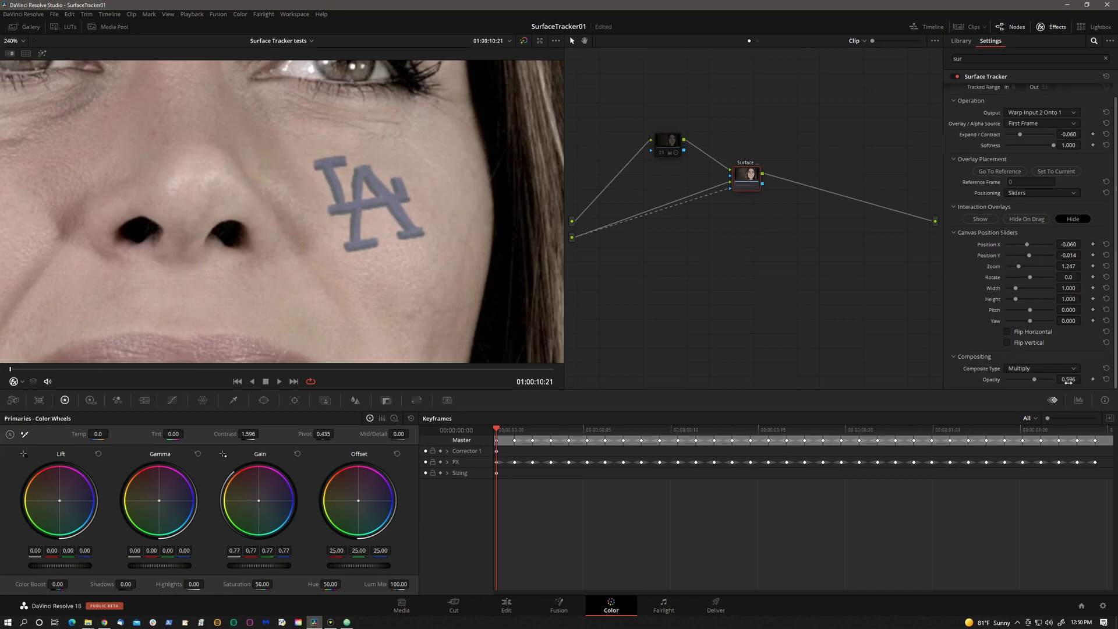
drag(1069, 379, 1065, 379)
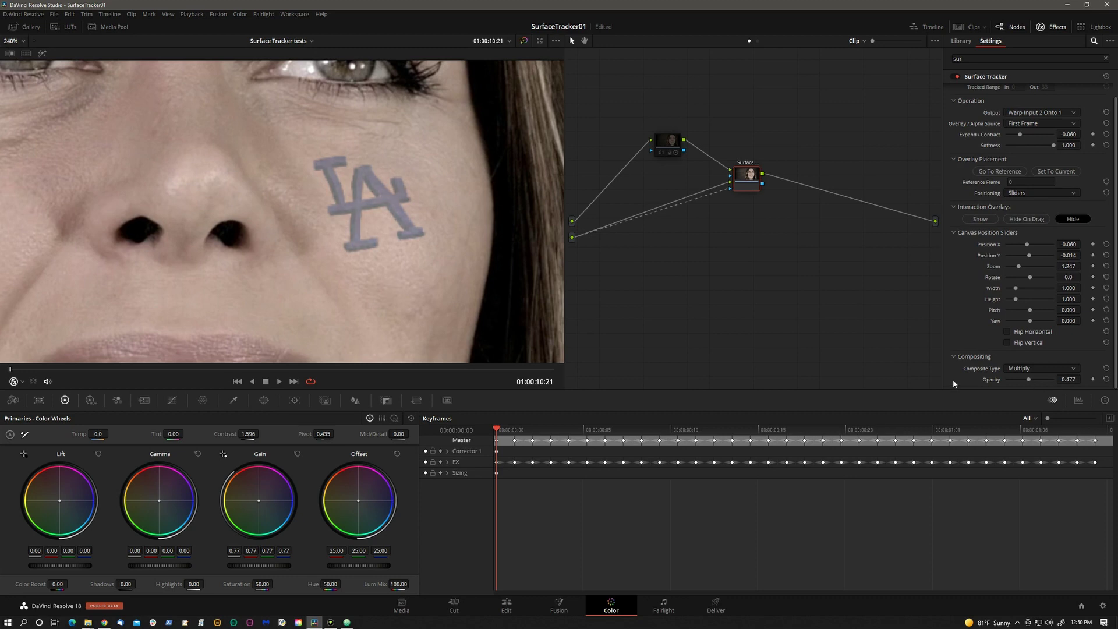
key(space)
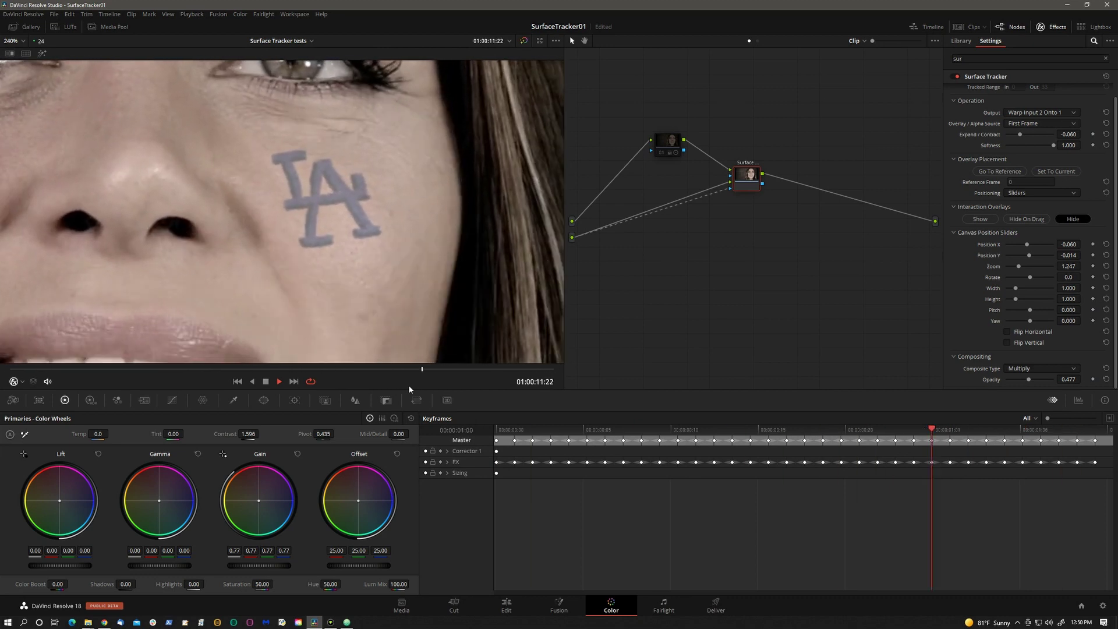
scroll(407, 243, down, 6)
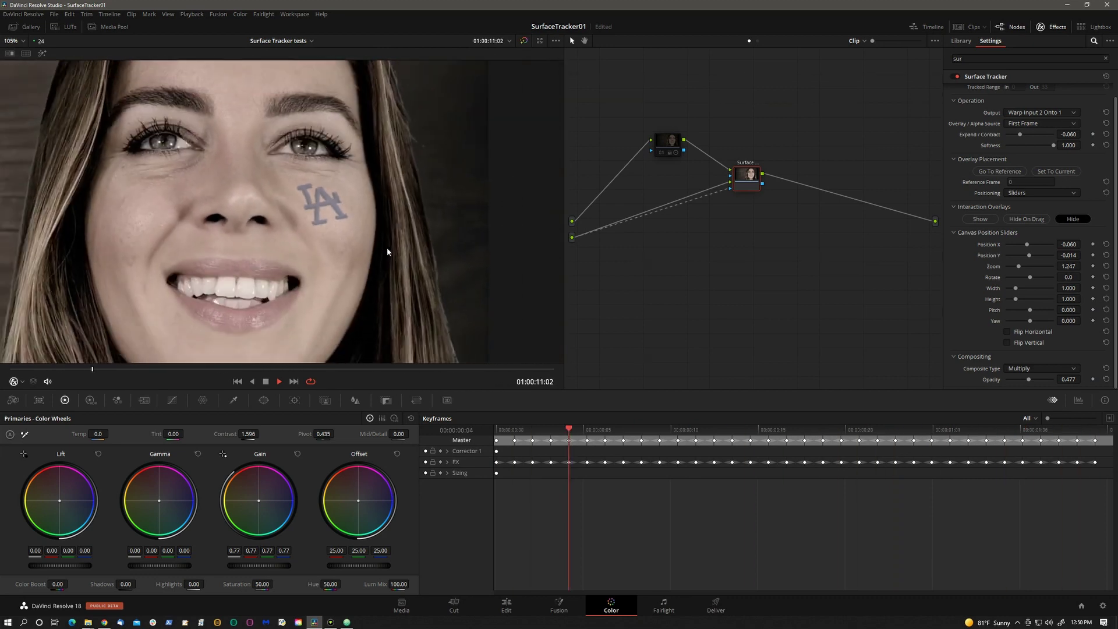
scroll(491, 256, up, 2)
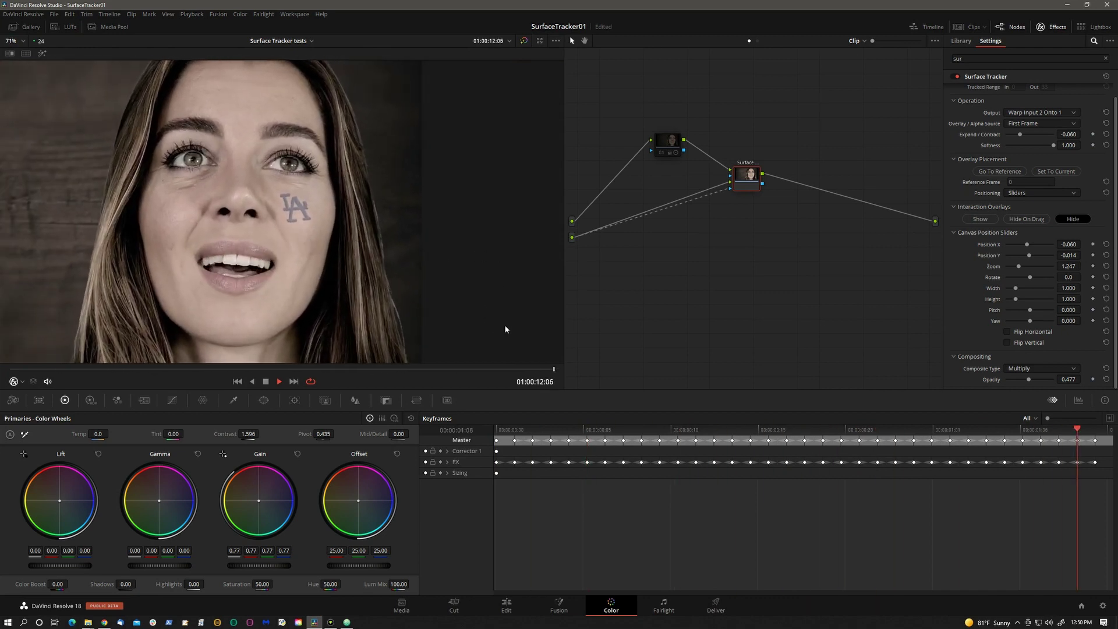